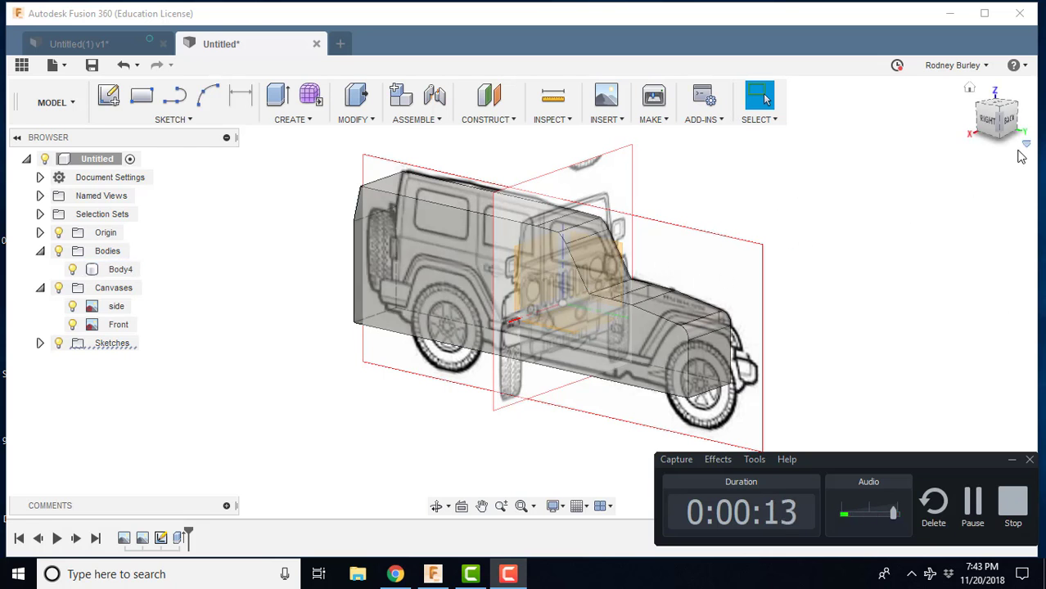
Start a sketch on the right side face of the Jeep body
click(993, 121)
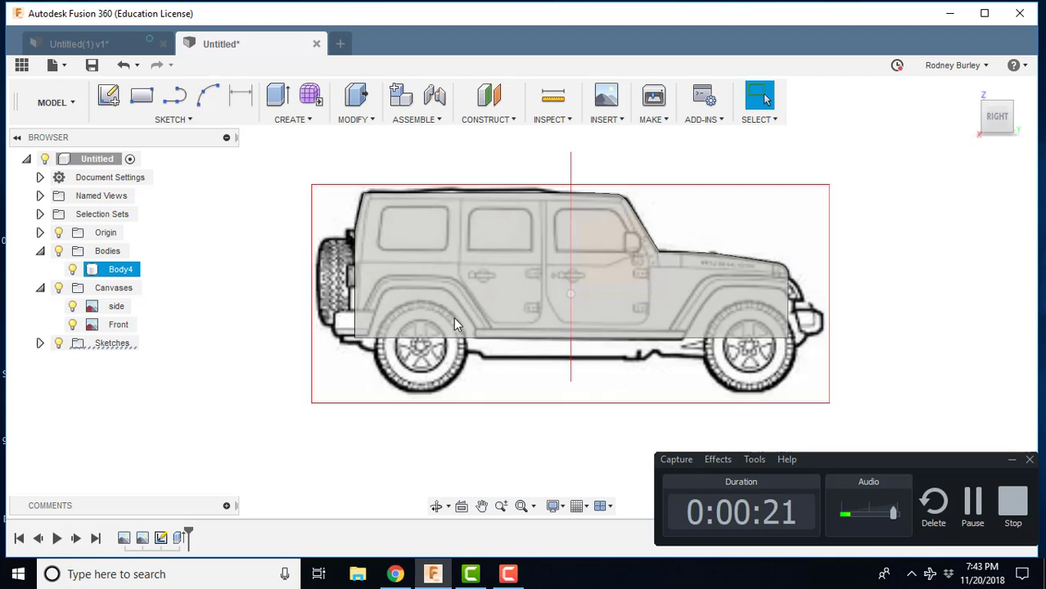
scroll(470, 321, up, 3)
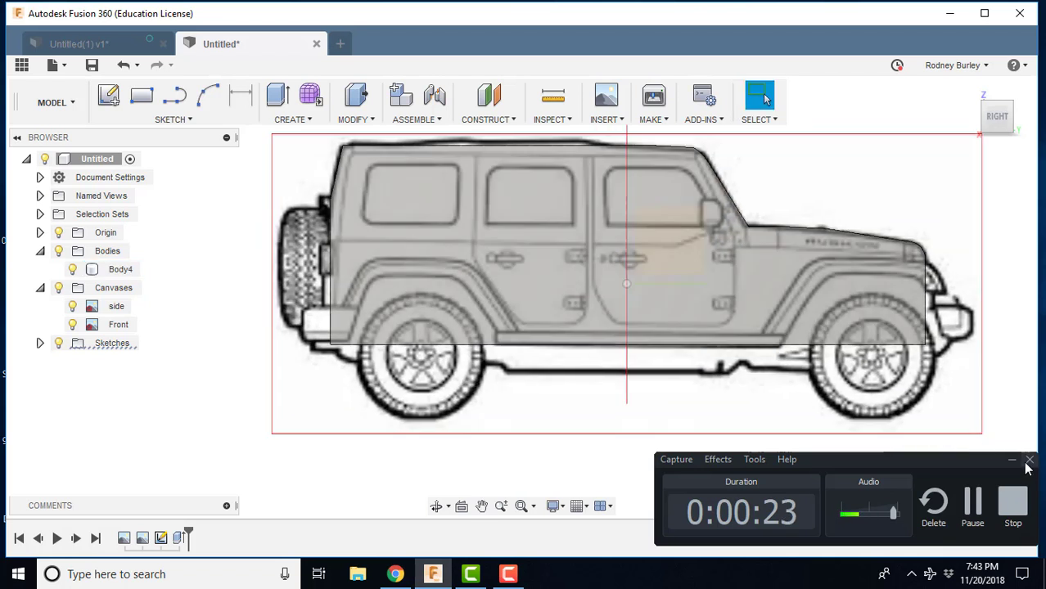
scroll(491, 337, down, 1)
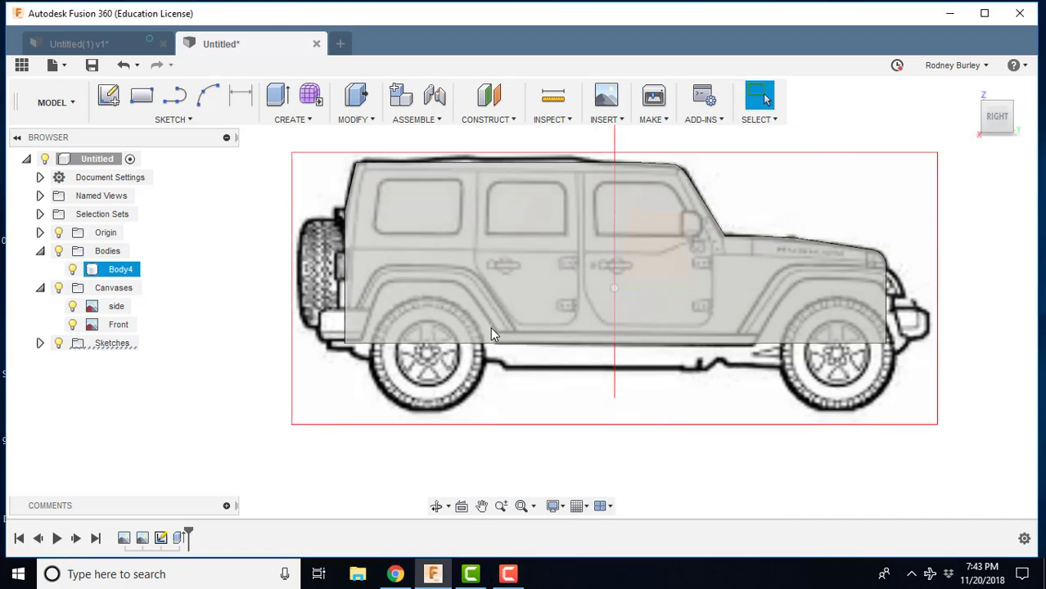
shift+middle_drag(480, 315, 424, 315)
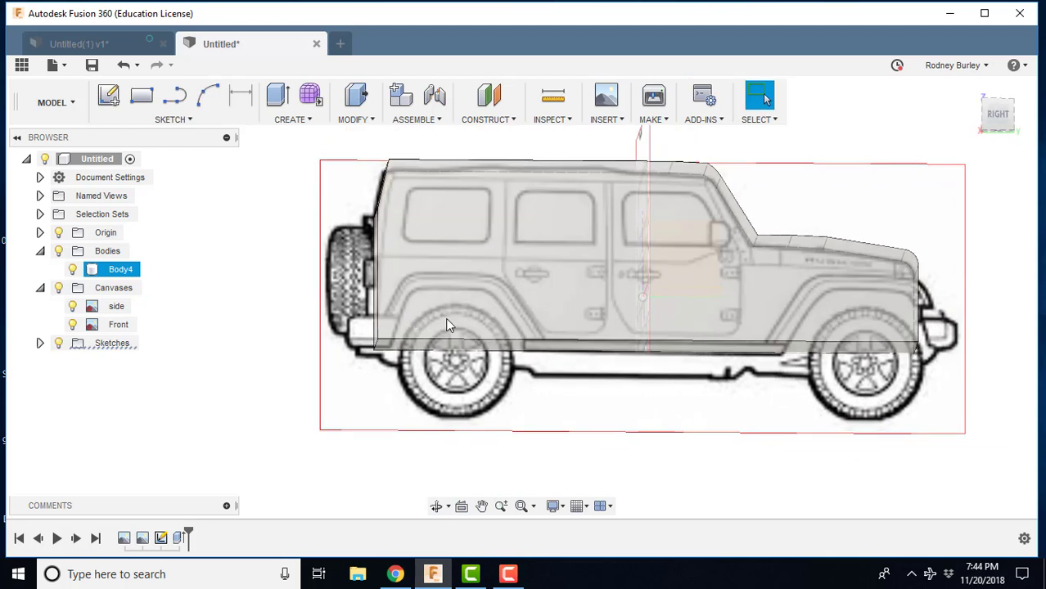
click(998, 114)
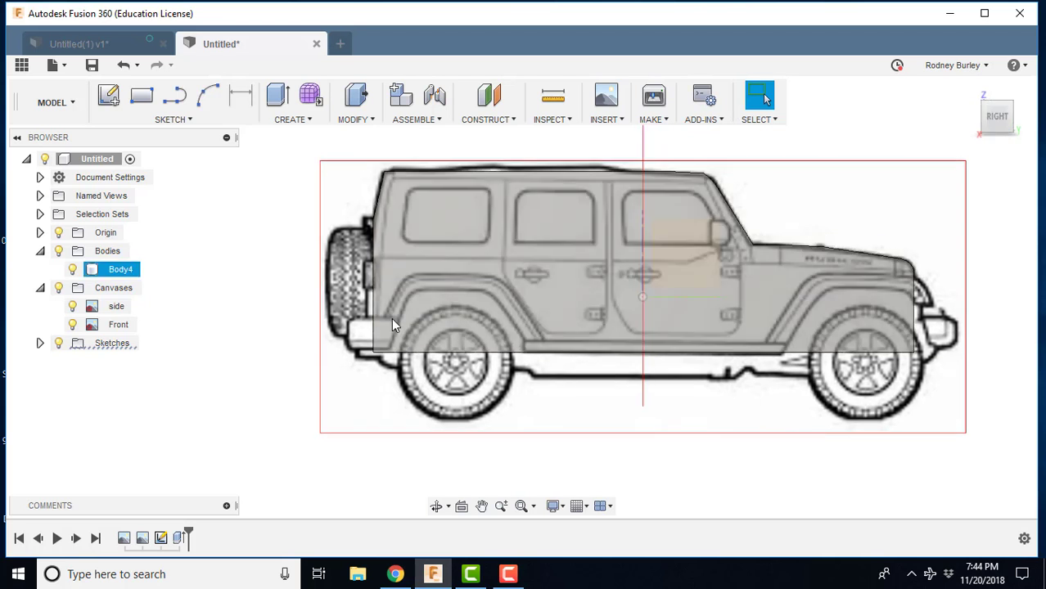
middle_drag(229, 347, 162, 353)
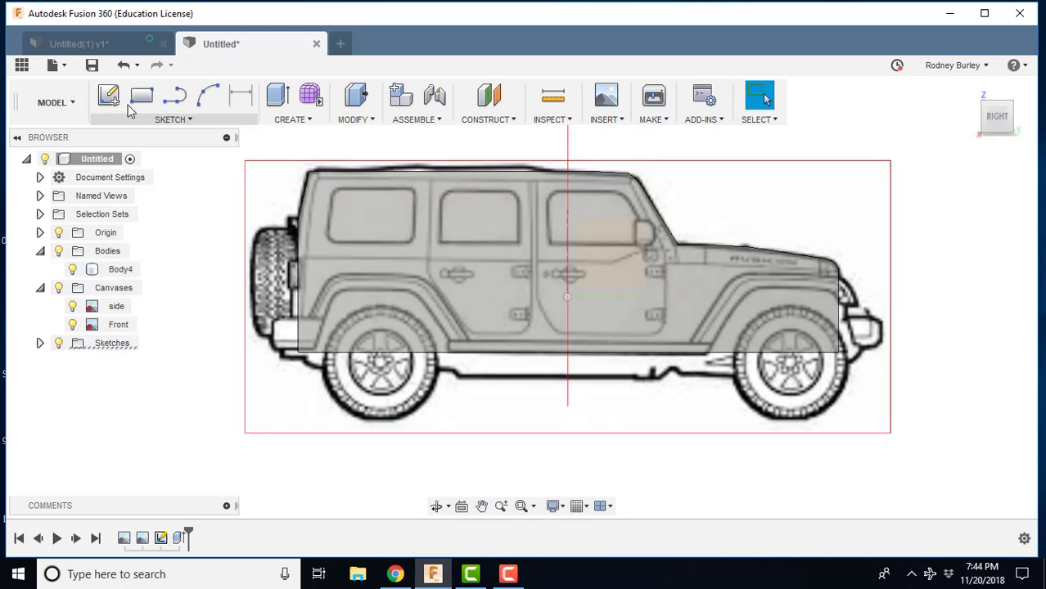
click(109, 95)
click(454, 302)
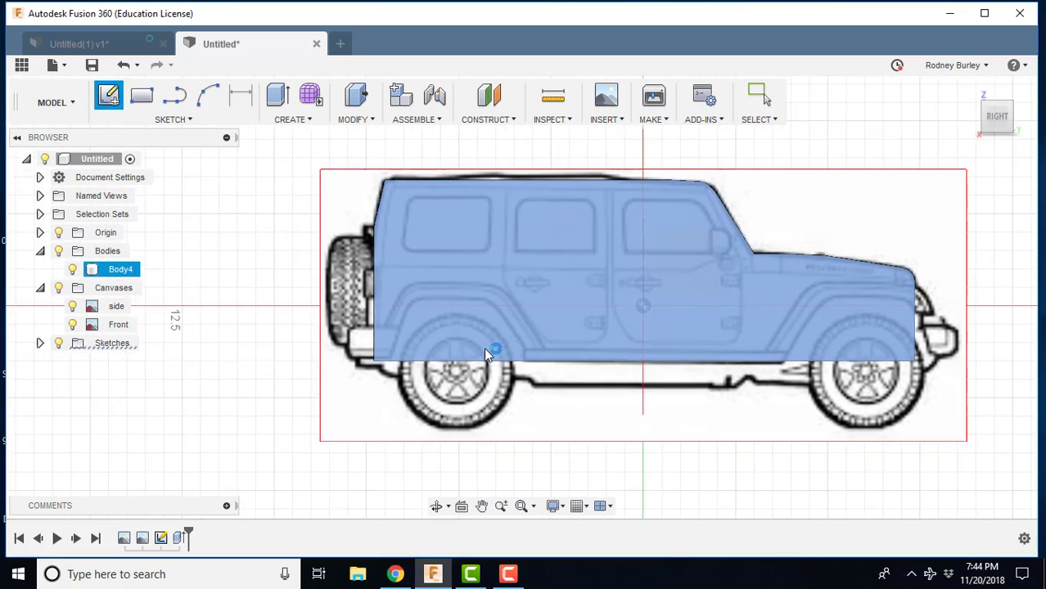
Draw the rear wheel arch outline with connected lines along the inner fender edge and close it across the wheel below the body
click(174, 96)
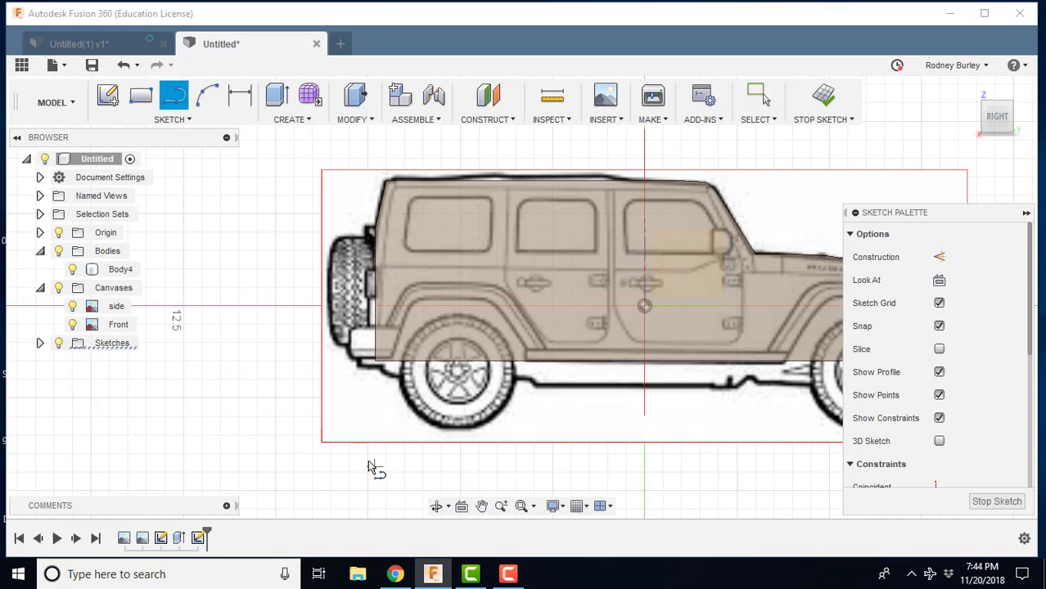
click(377, 405)
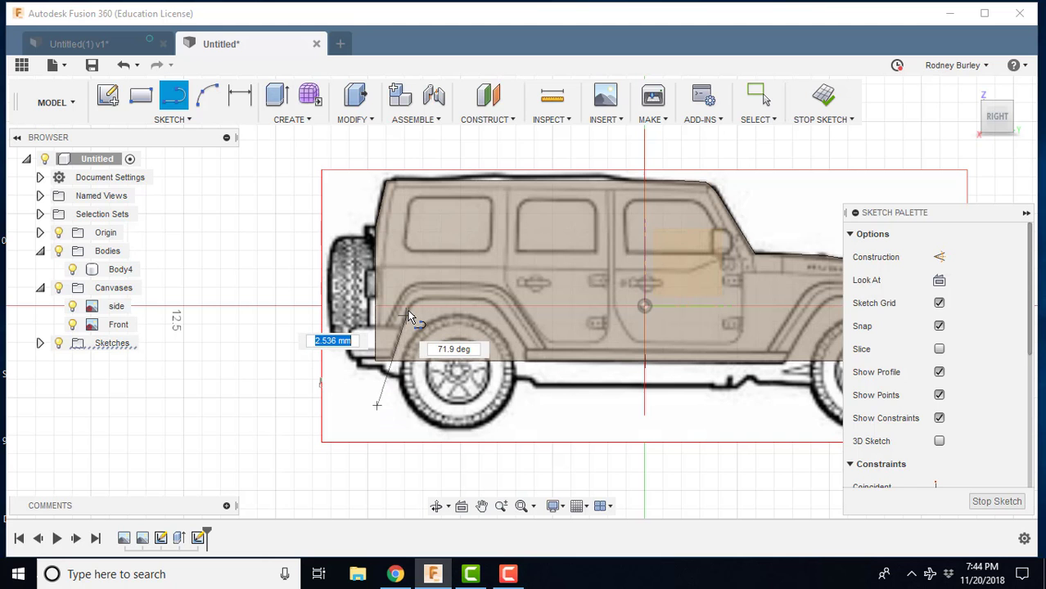
scroll(409, 307, up, 3)
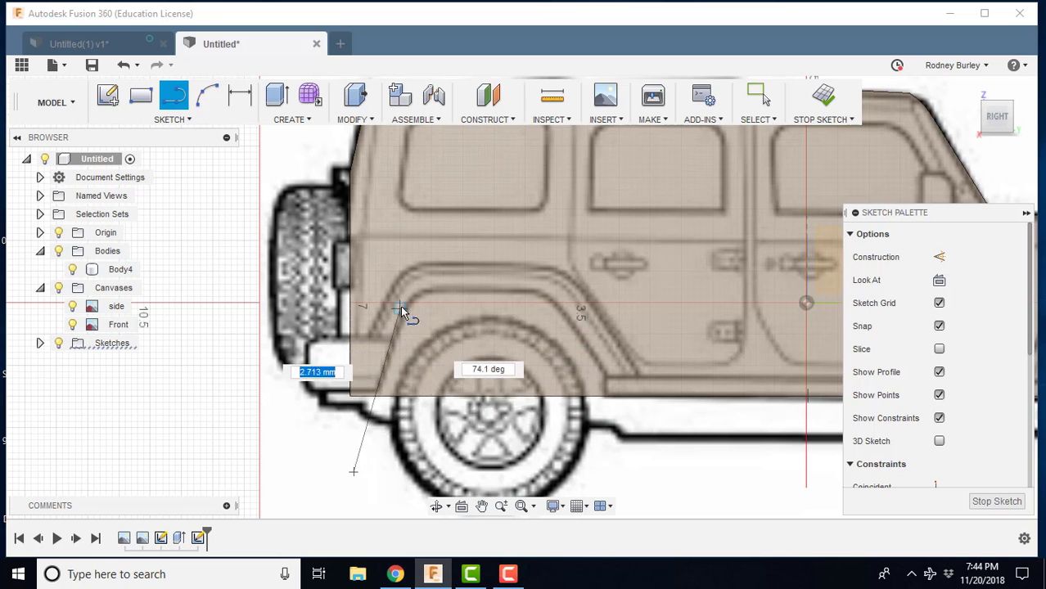
click(422, 300)
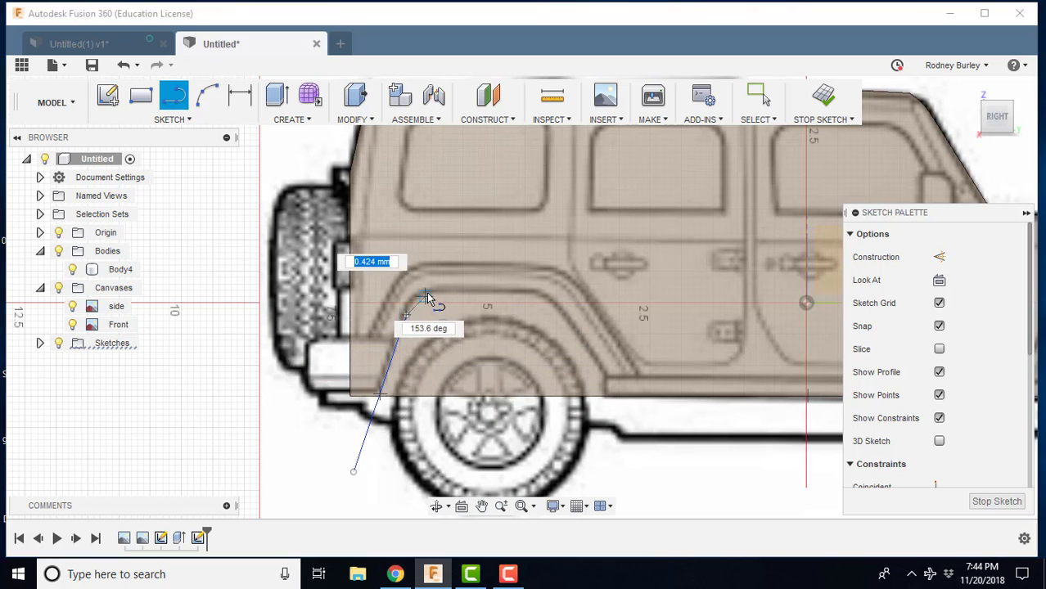
click(555, 307)
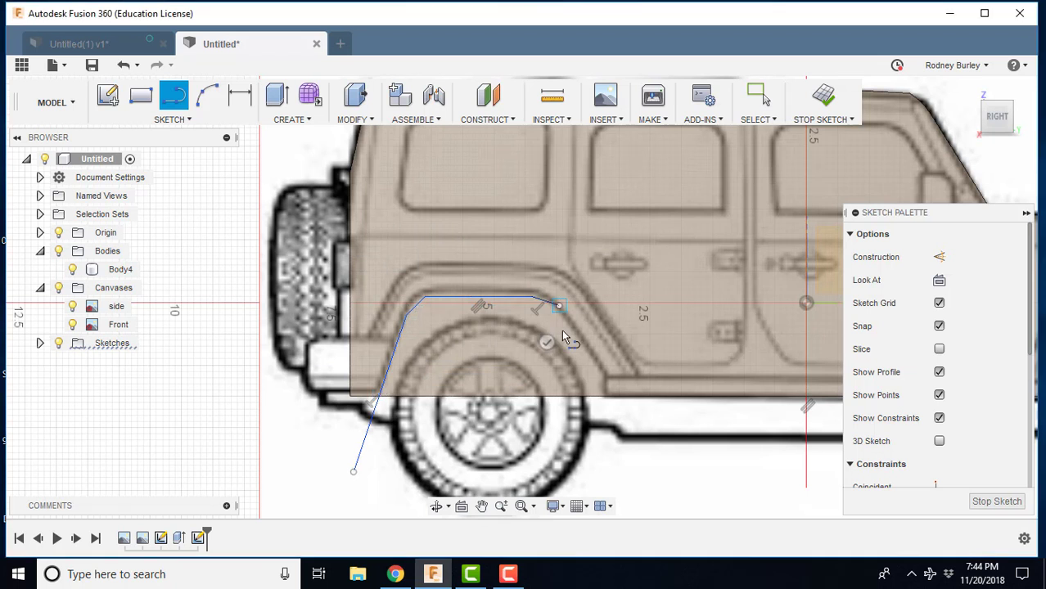
click(606, 378)
click(605, 440)
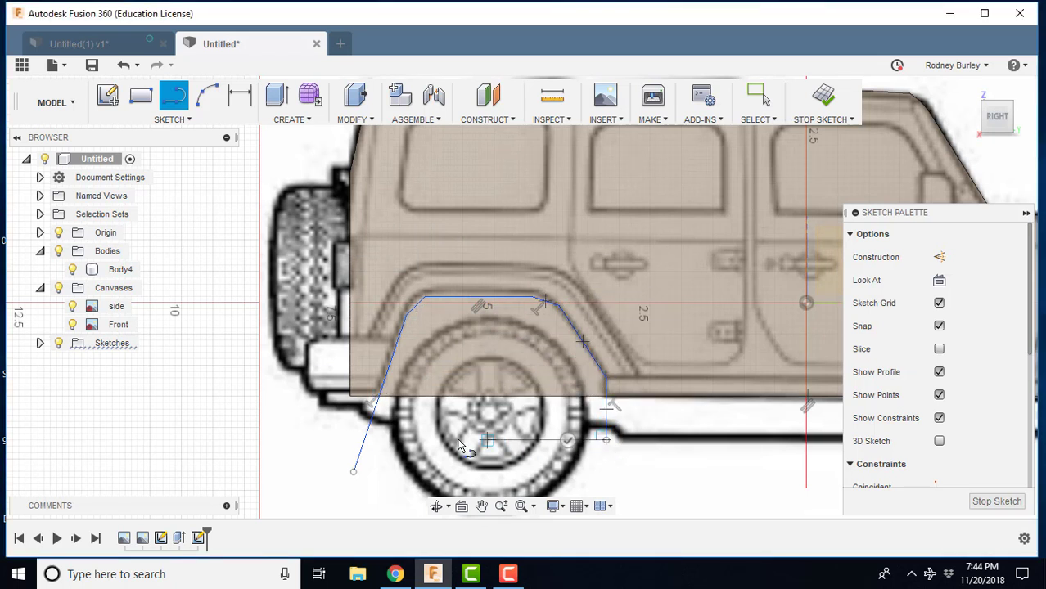
click(380, 440)
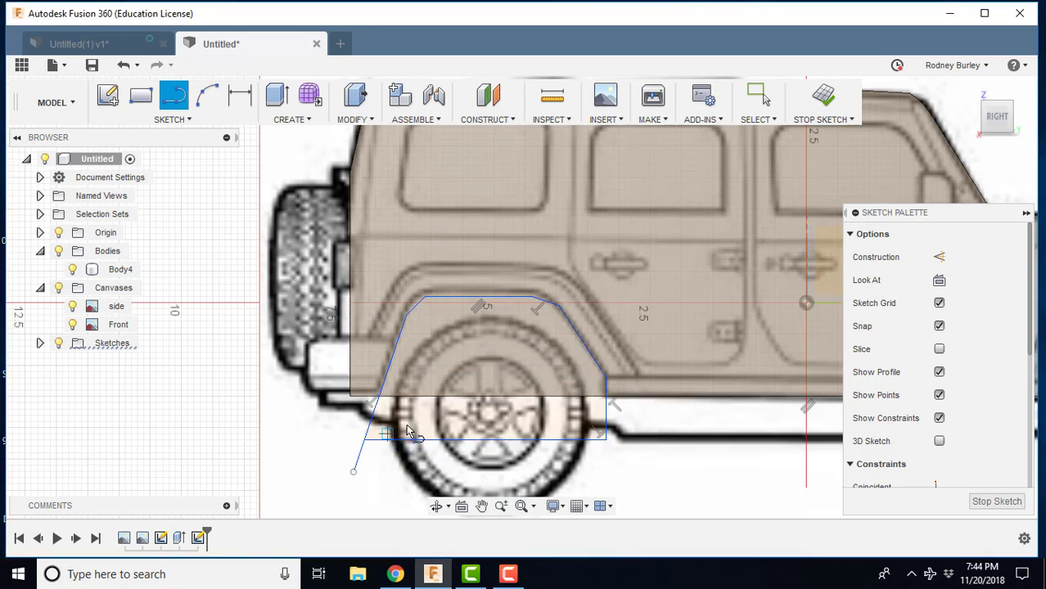
Cut the part of the rear wheel arch profile that overlaps the body 0.50 mm deep into it with Press Pull
right_click(483, 368)
click(525, 339)
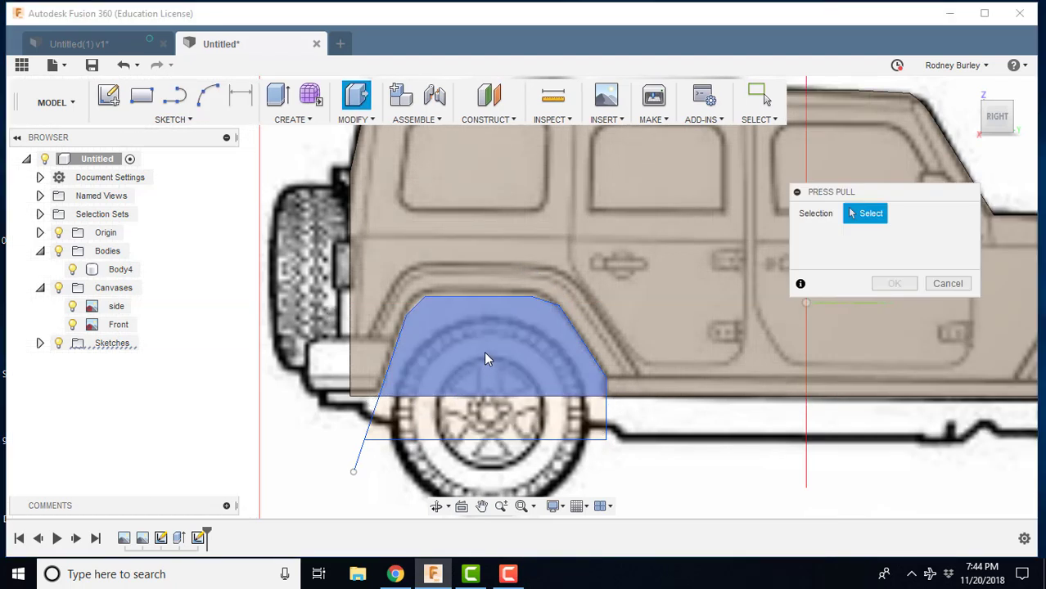
click(484, 351)
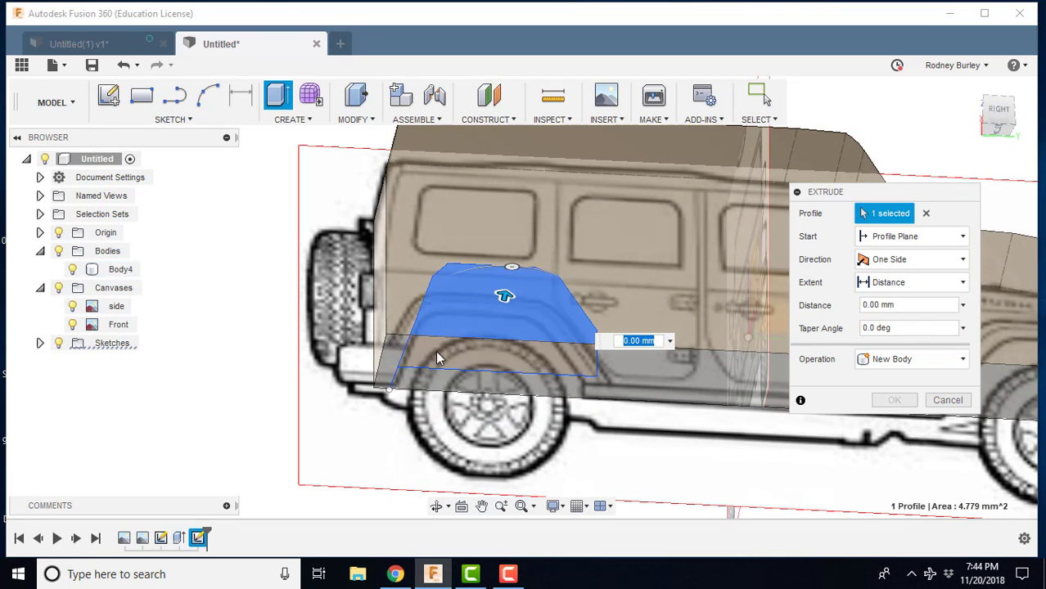
drag(502, 295, 494, 345)
click(969, 89)
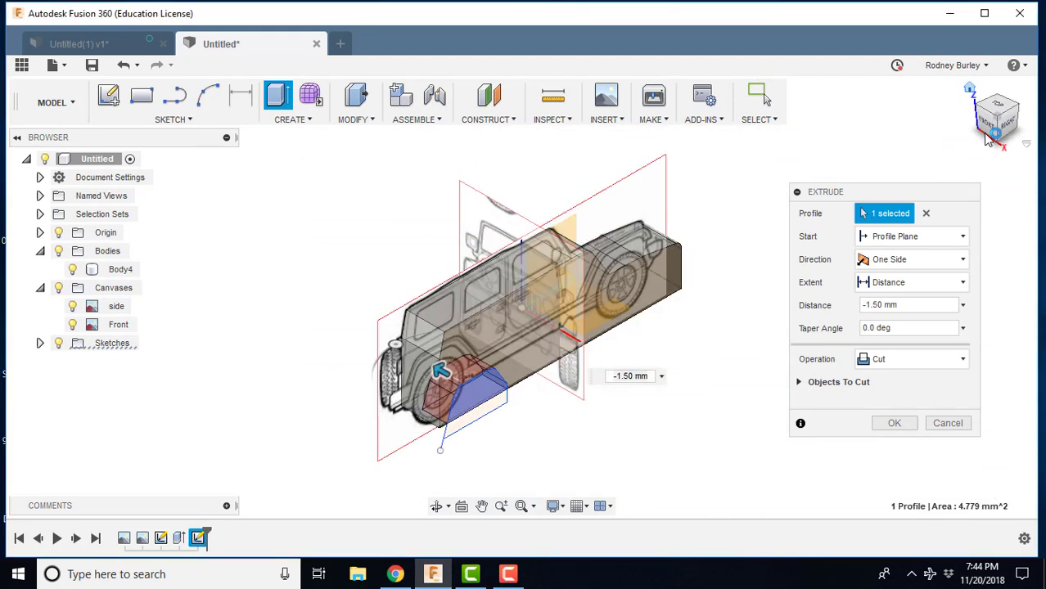
click(986, 128)
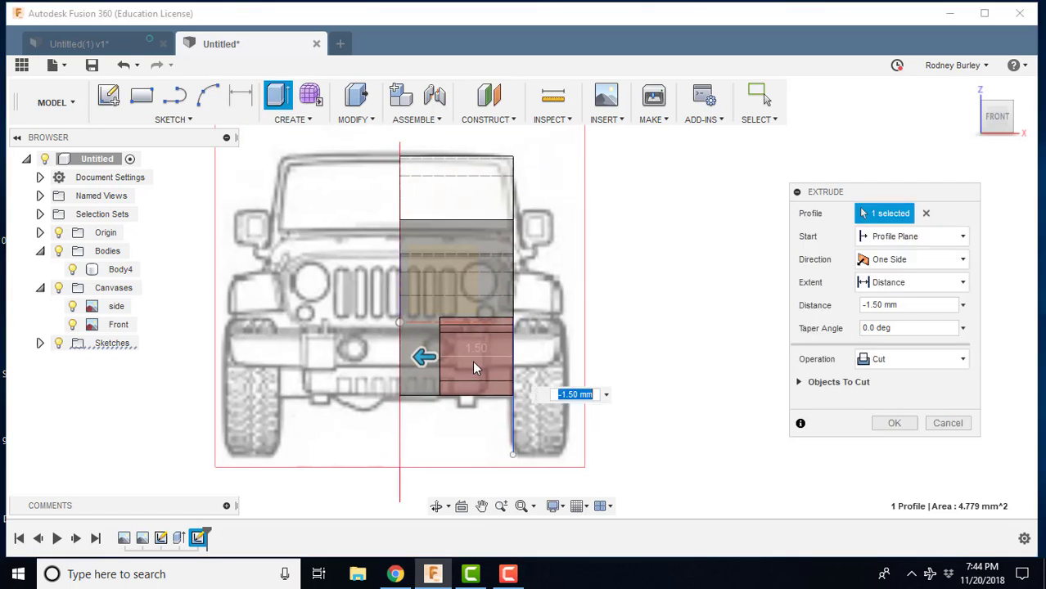
drag(424, 357, 479, 355)
scroll(487, 400, up, 2)
scroll(487, 395, up, 2)
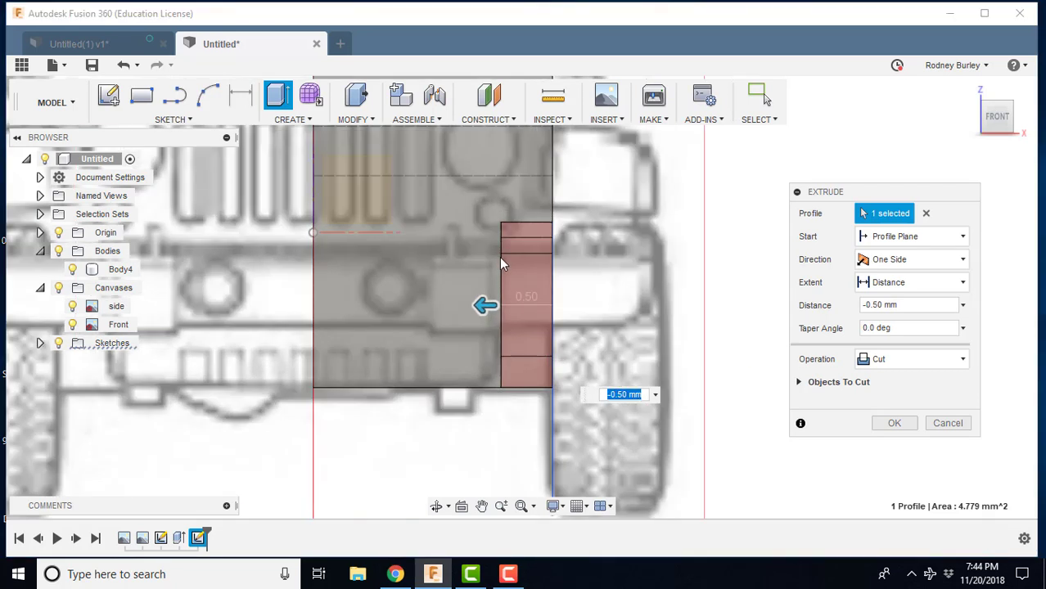
scroll(773, 257, down, 1)
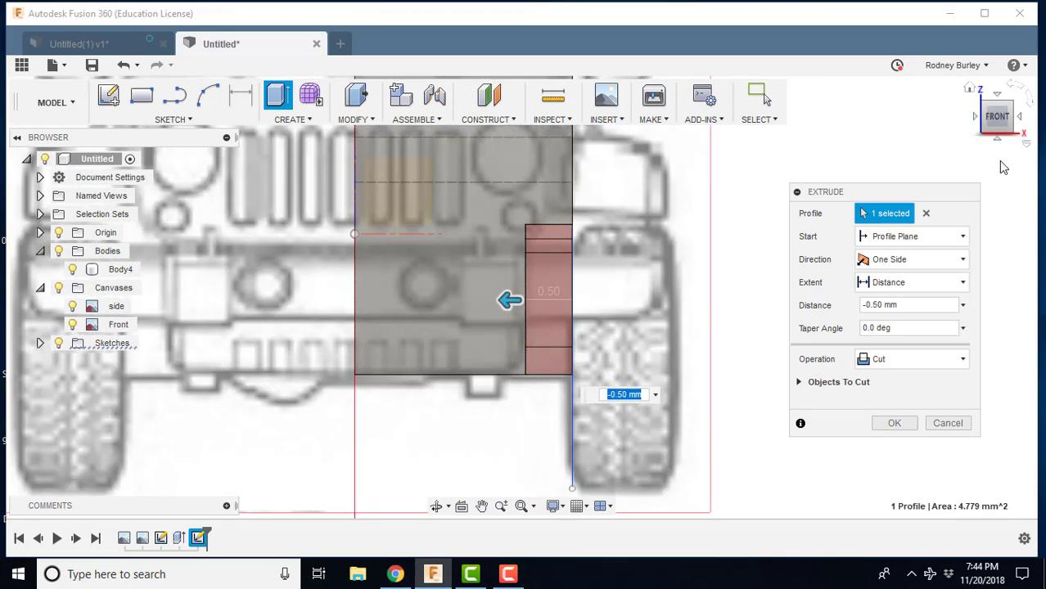
click(898, 429)
Start another sketch on the body's right side face for the front wheel arch
scroll(756, 342, down, 1)
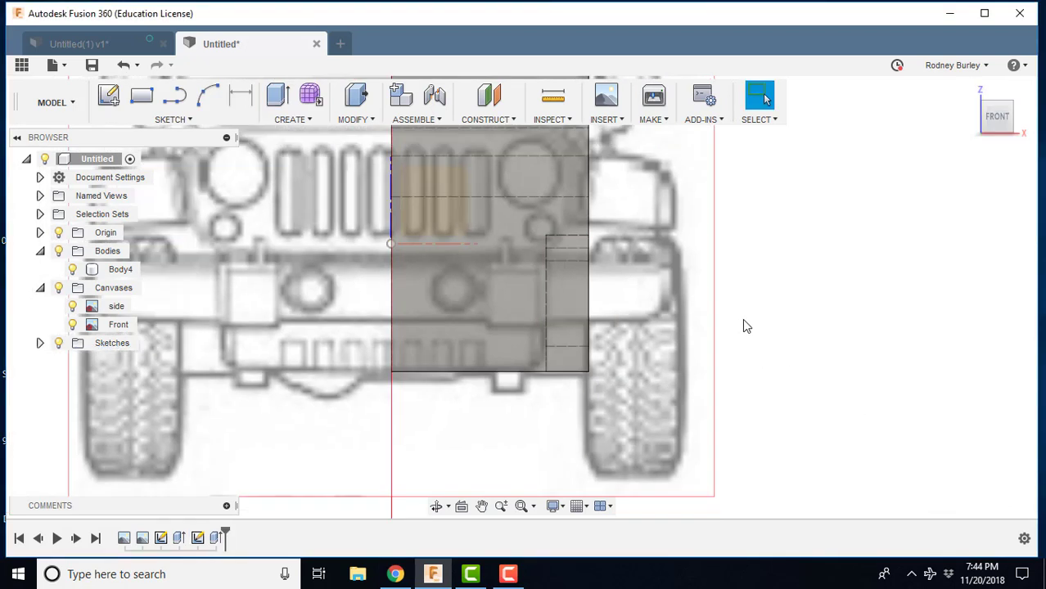
shift+middle_drag(742, 320, 673, 296)
click(973, 90)
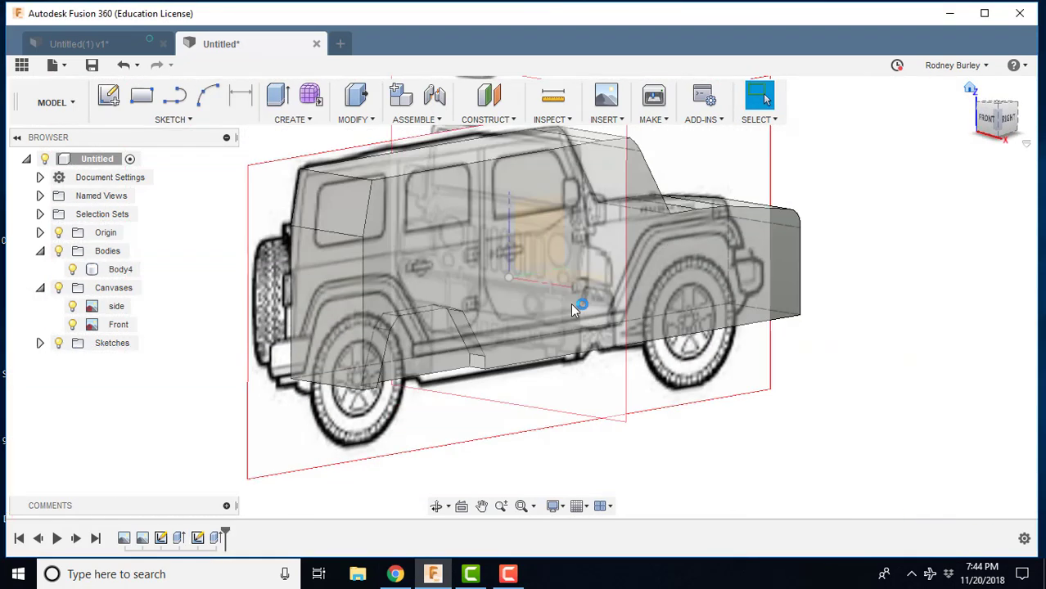
scroll(465, 370, up, 2)
click(596, 397)
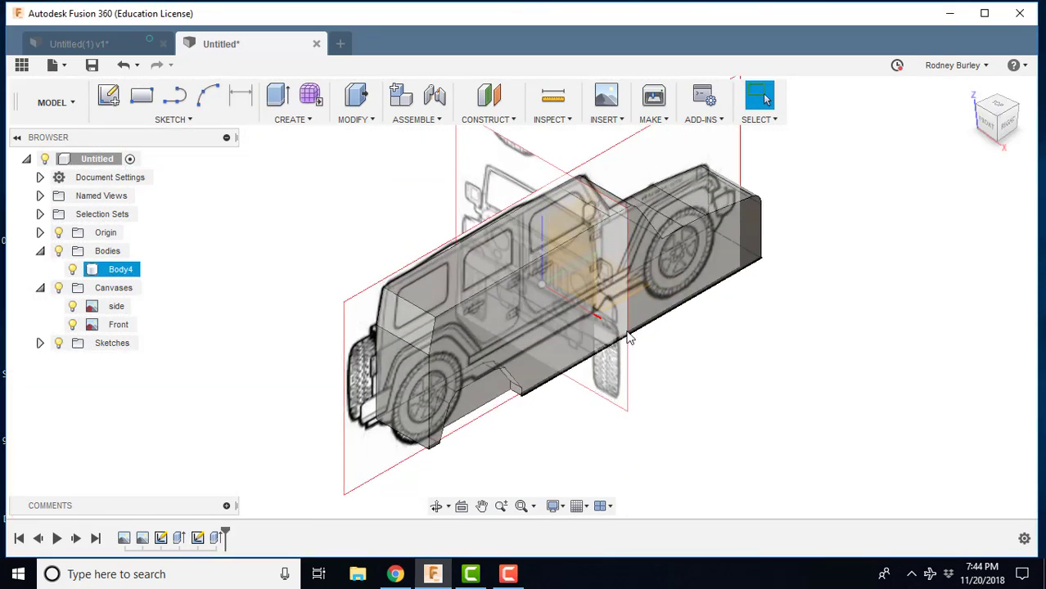
click(1009, 123)
click(682, 313)
scroll(741, 327, up, 5)
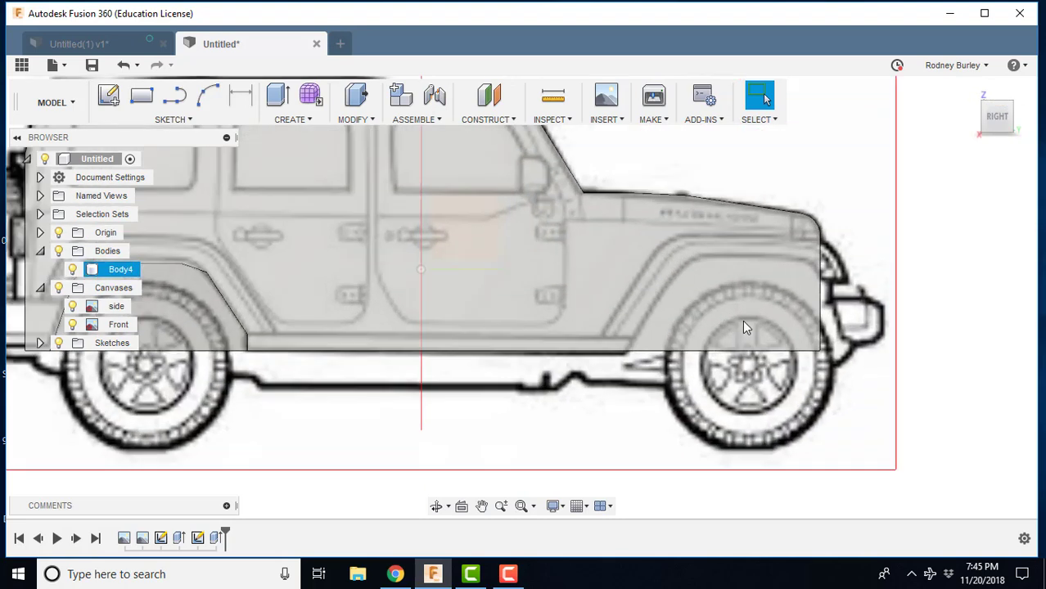
click(109, 94)
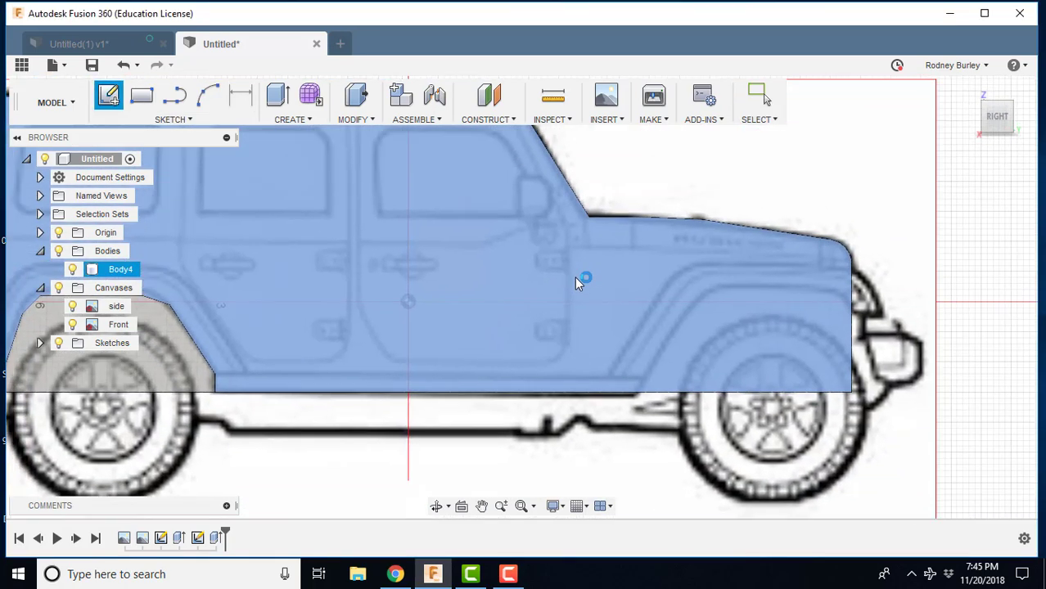
click(575, 280)
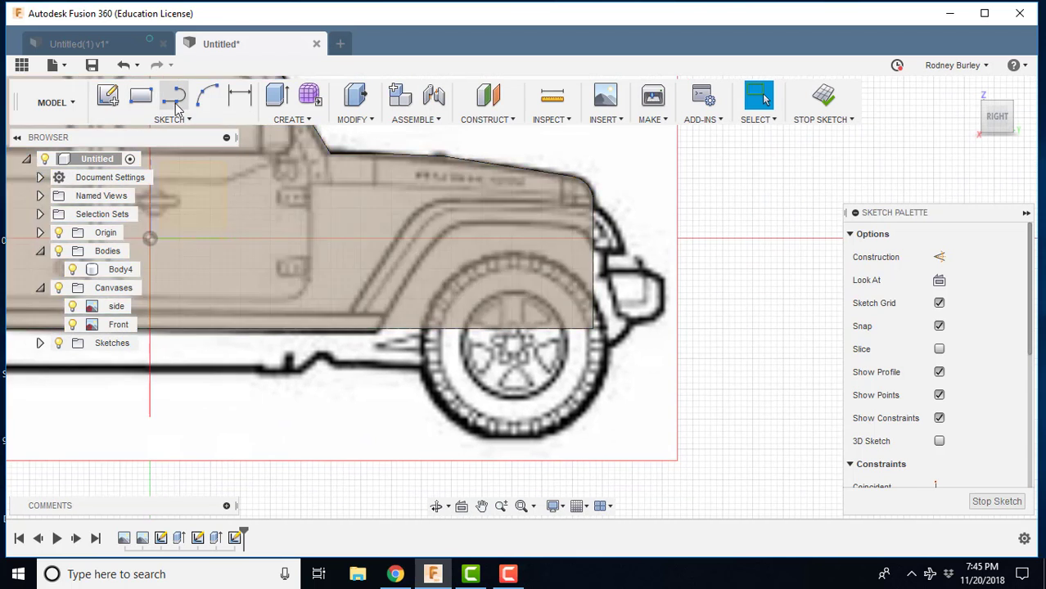
Draw connected lines from below the sill up along the front fender's inner edge, over the wheel and down to the body's front edge
click(173, 96)
click(326, 426)
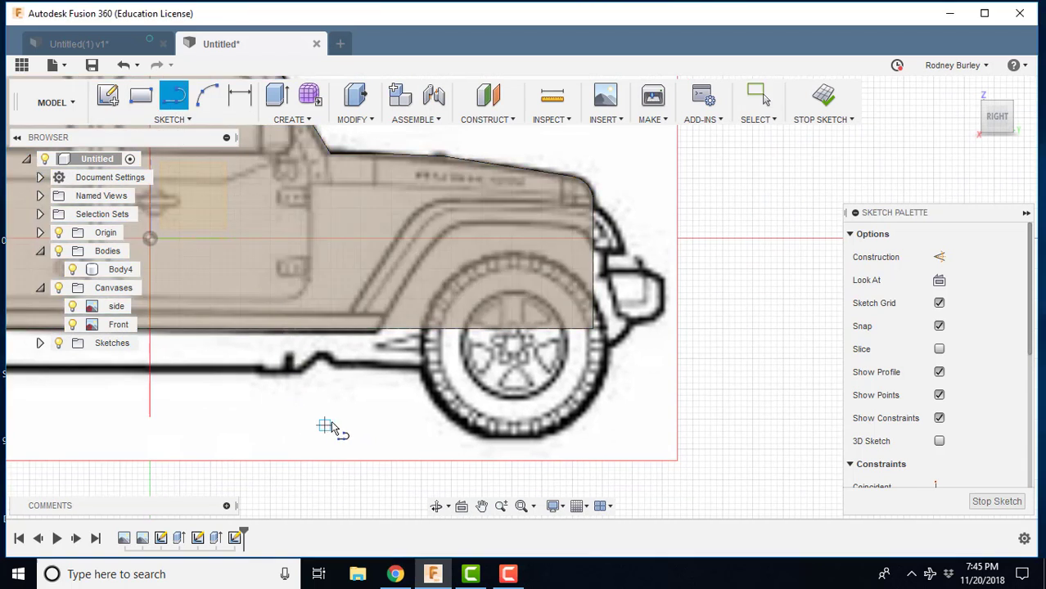
click(444, 232)
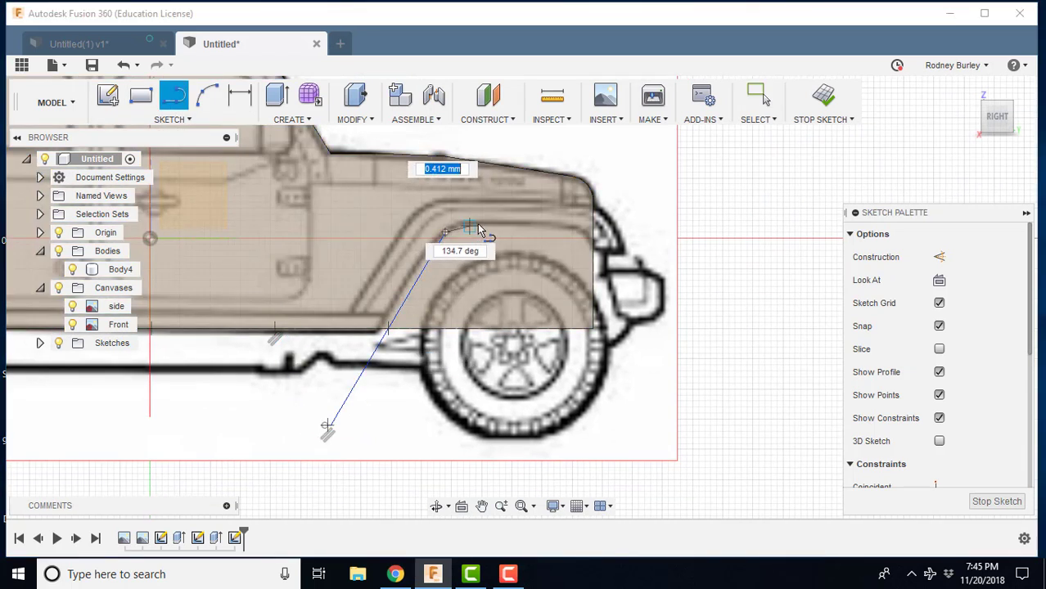
click(481, 227)
click(574, 231)
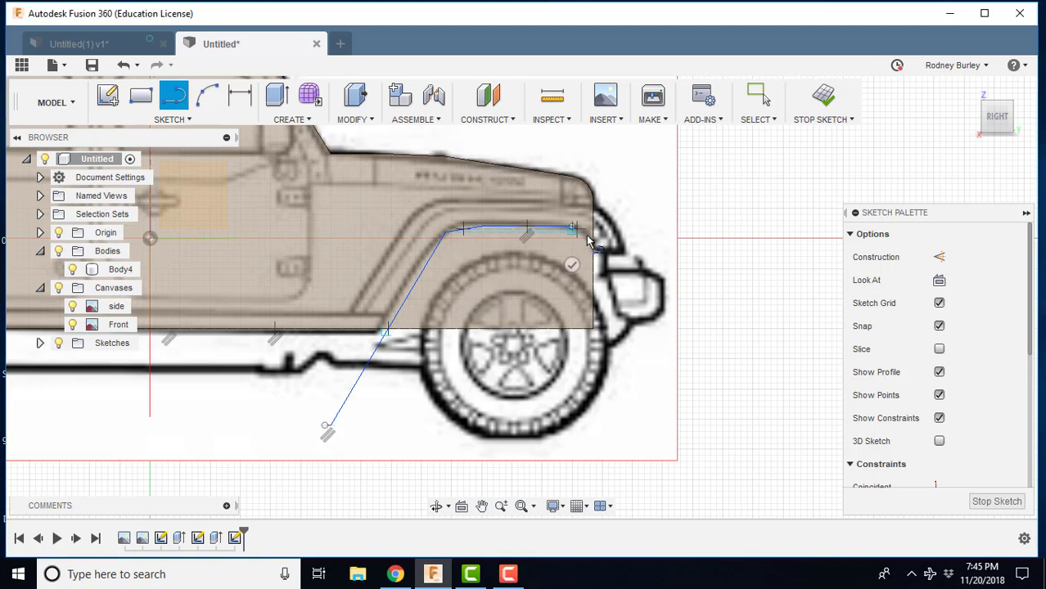
click(593, 248)
scroll(589, 252, up, 3)
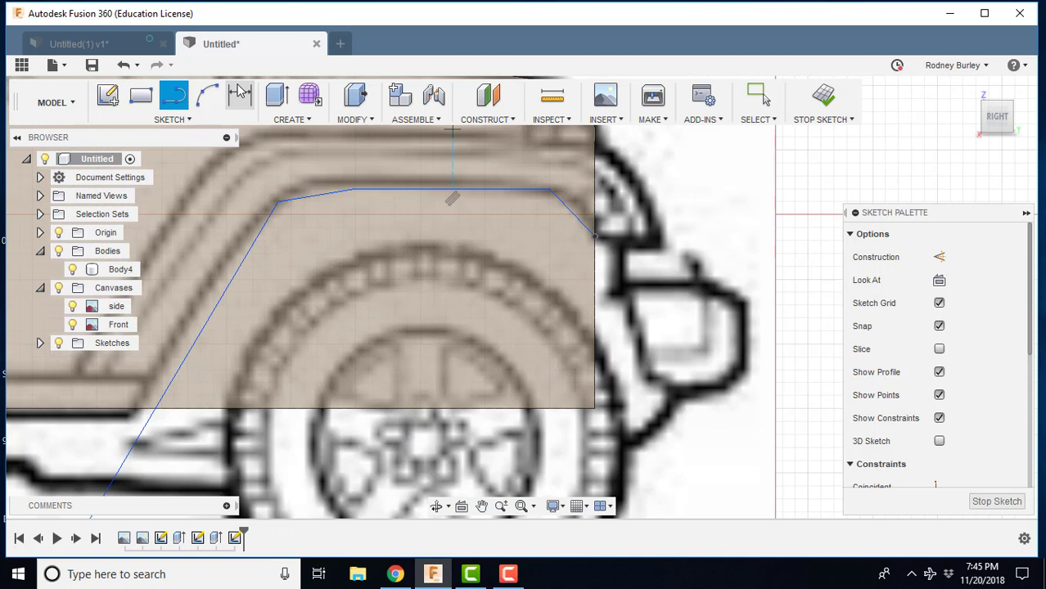
Undo the last arch segment, redraw it past the body's front edge, and close the front wheel arch outline below the body
click(122, 66)
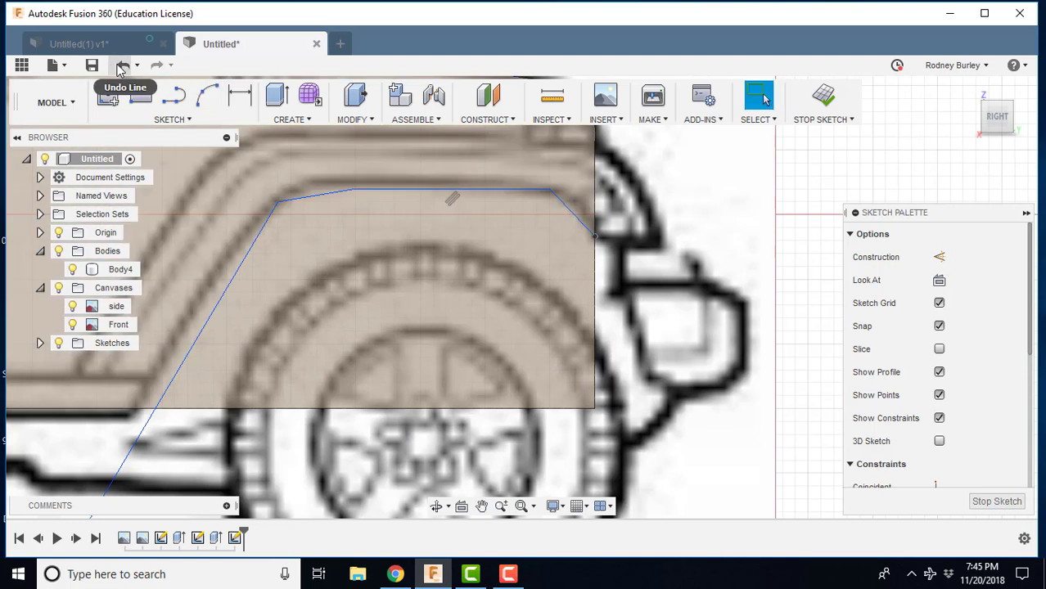
key(l)
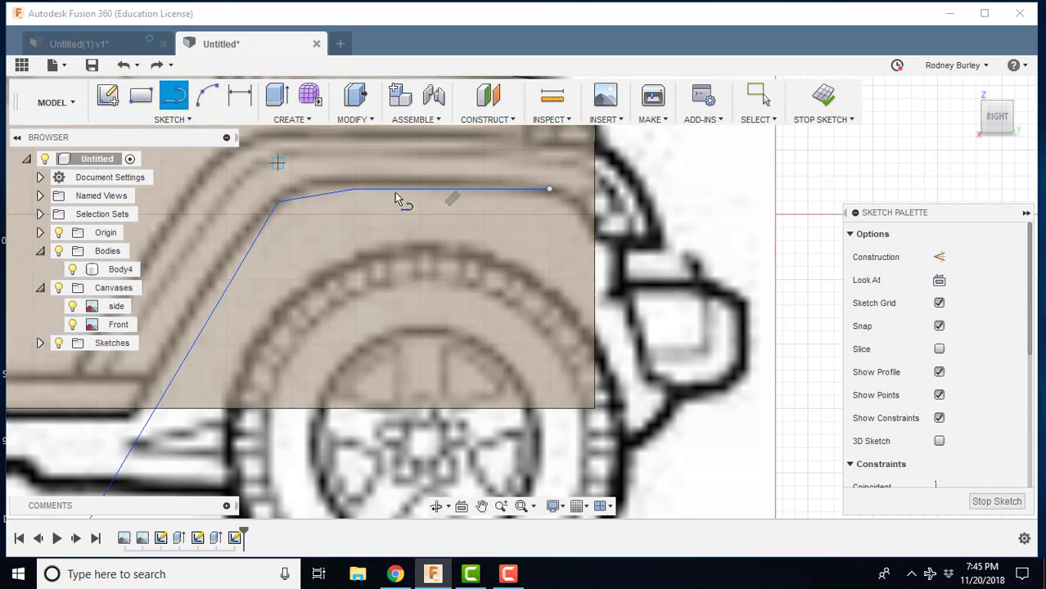
click(549, 191)
click(600, 253)
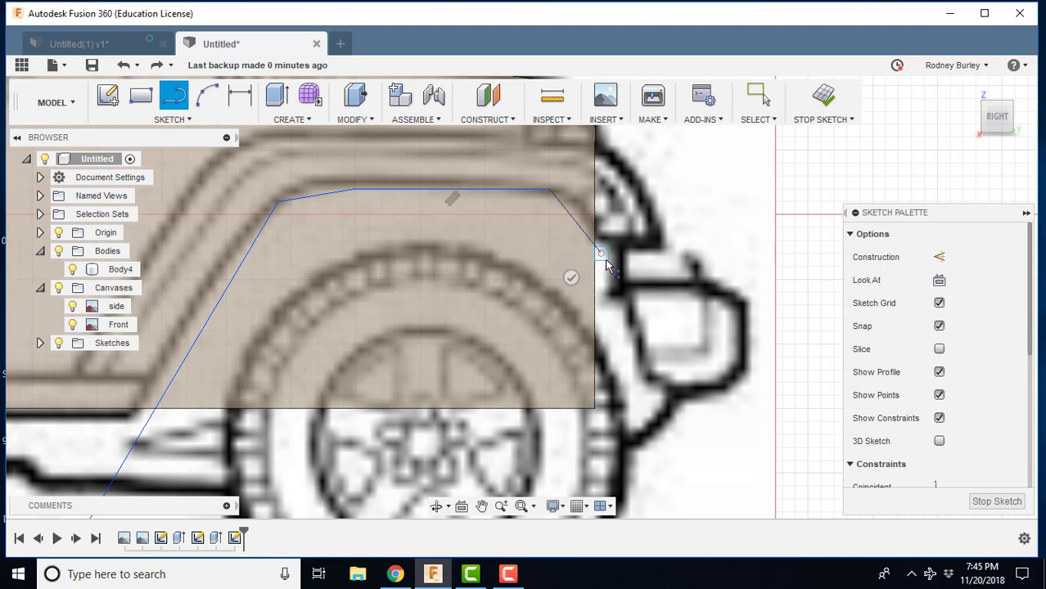
click(613, 460)
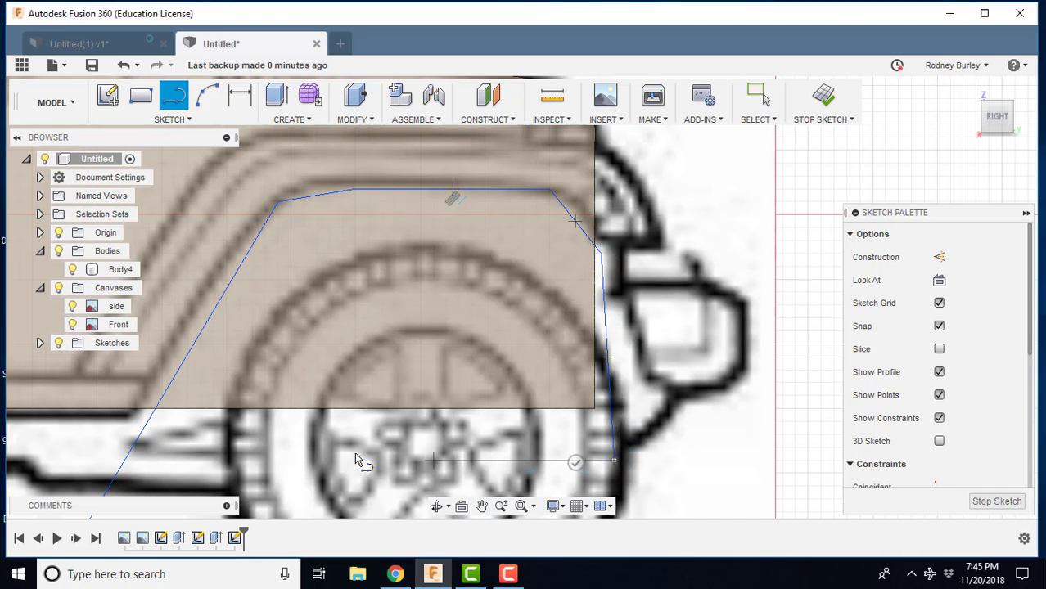
click(136, 444)
Cut the front wheel arch profile 0.50 mm deep into the body with Press Pull
right_click(282, 351)
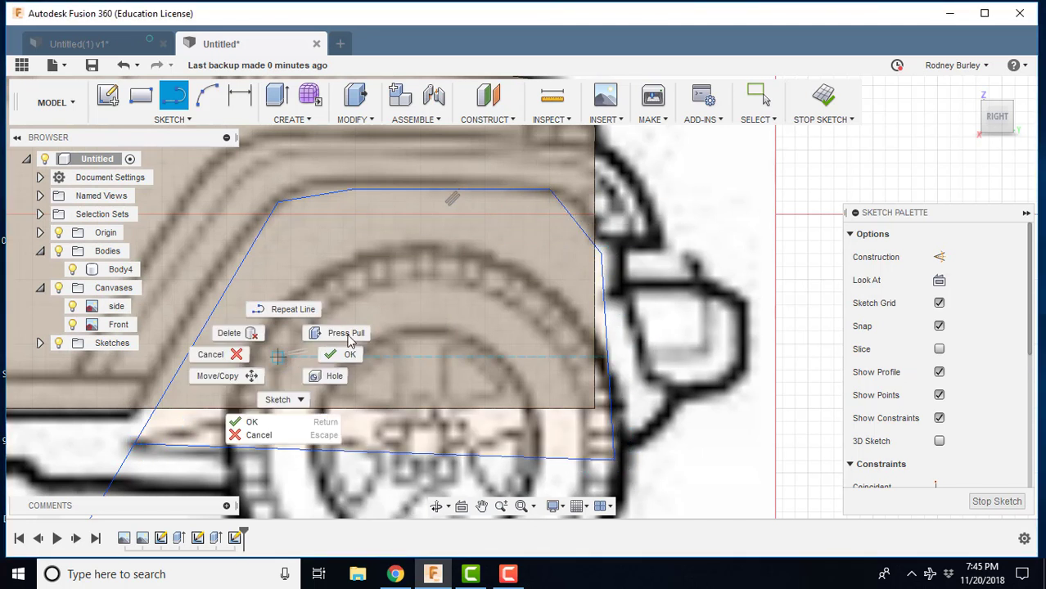
click(350, 334)
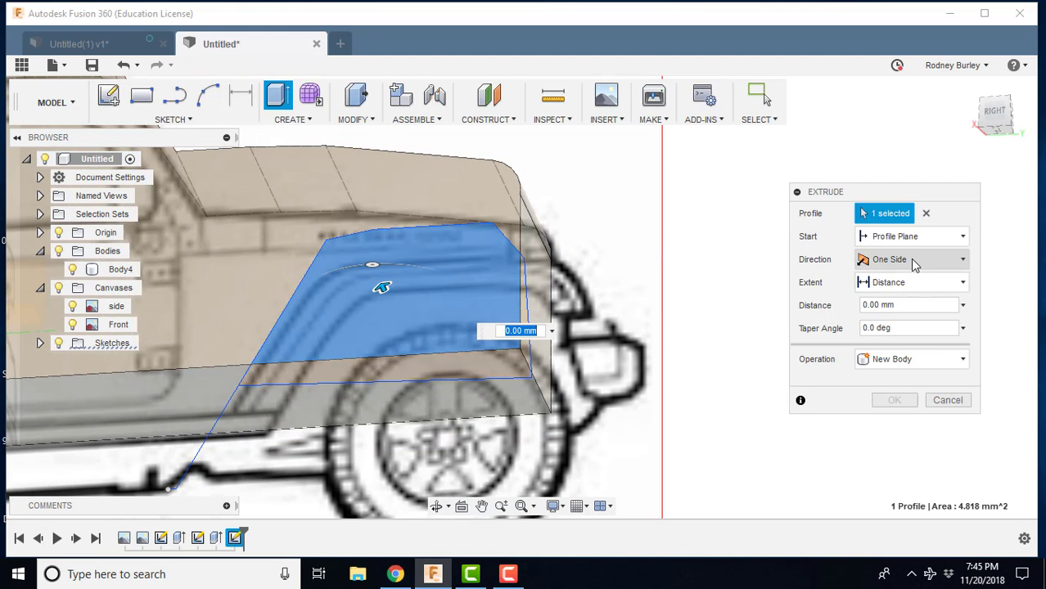
click(884, 360)
click(880, 399)
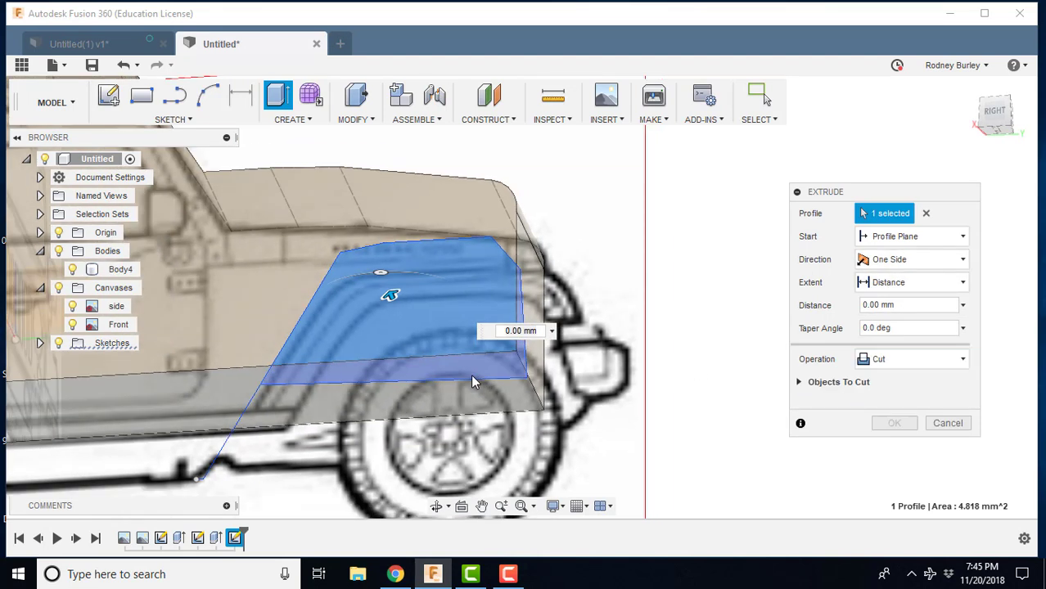
shift+middle_drag(444, 355, 355, 317)
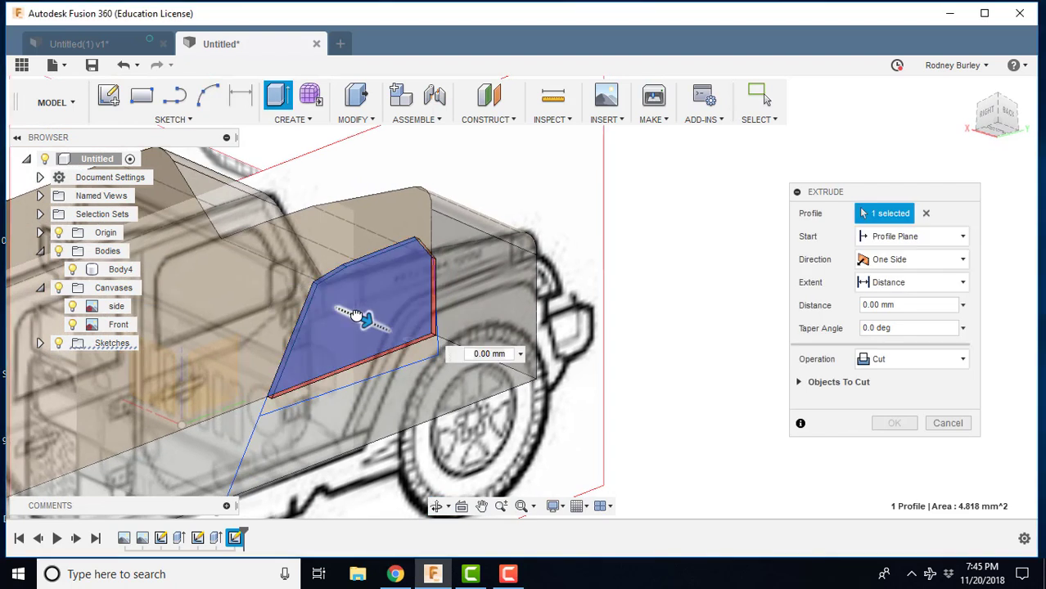
drag(357, 316, 401, 336)
click(1008, 115)
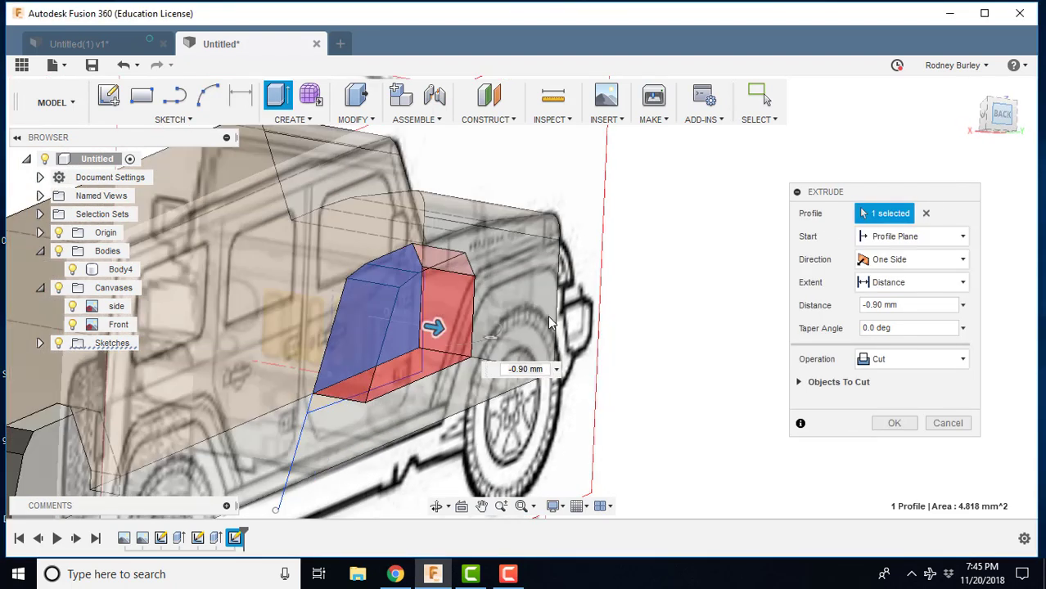
drag(504, 305, 478, 305)
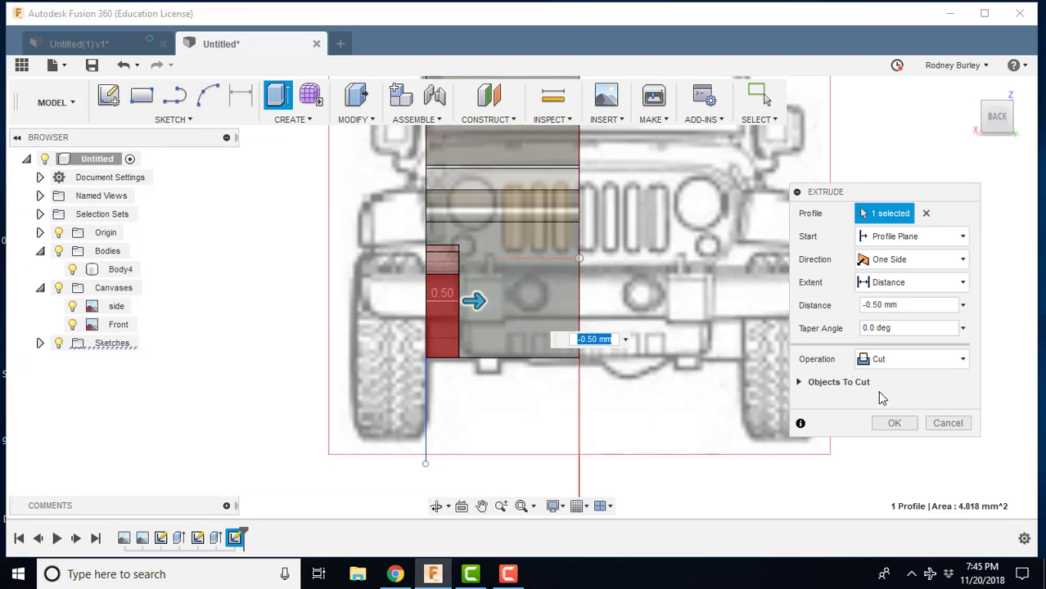
click(893, 424)
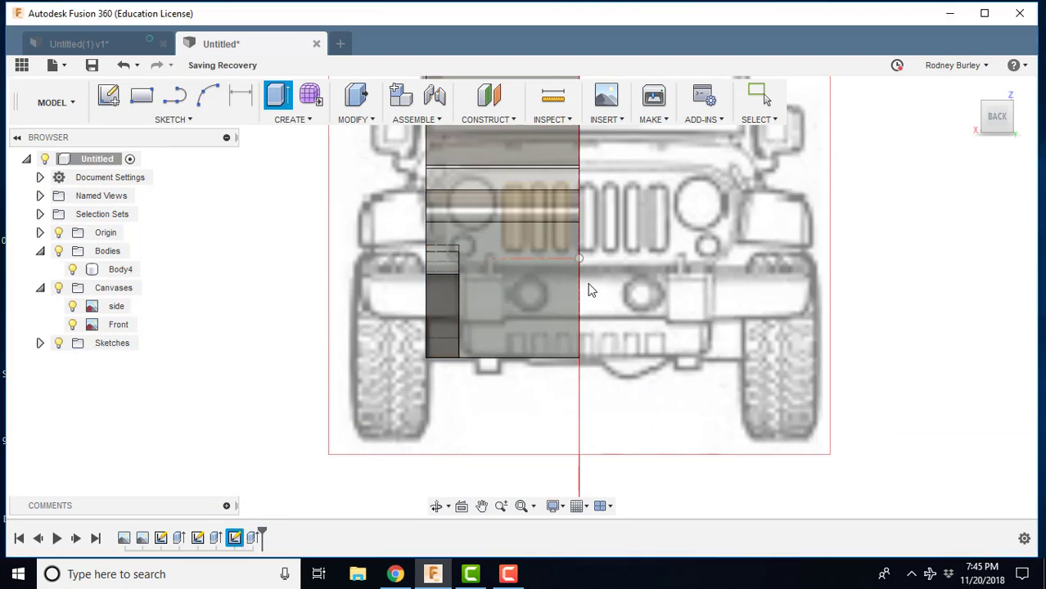
Start a new sketch on the recessed face inside the rear wheel arch
shift+middle_drag(488, 288, 622, 155)
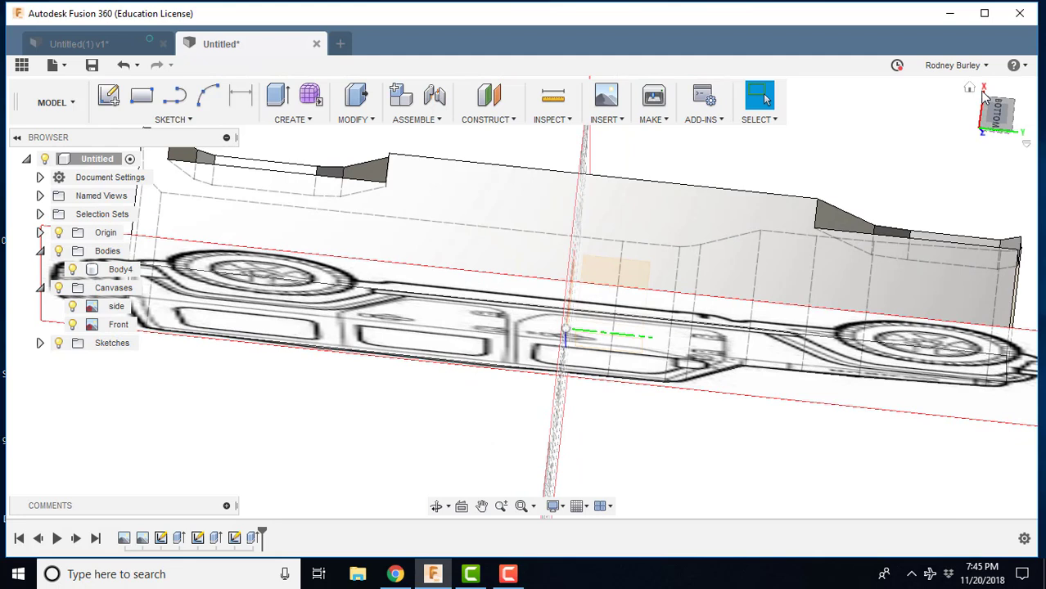
click(969, 87)
scroll(540, 352, down, 1)
scroll(540, 348, up, 4)
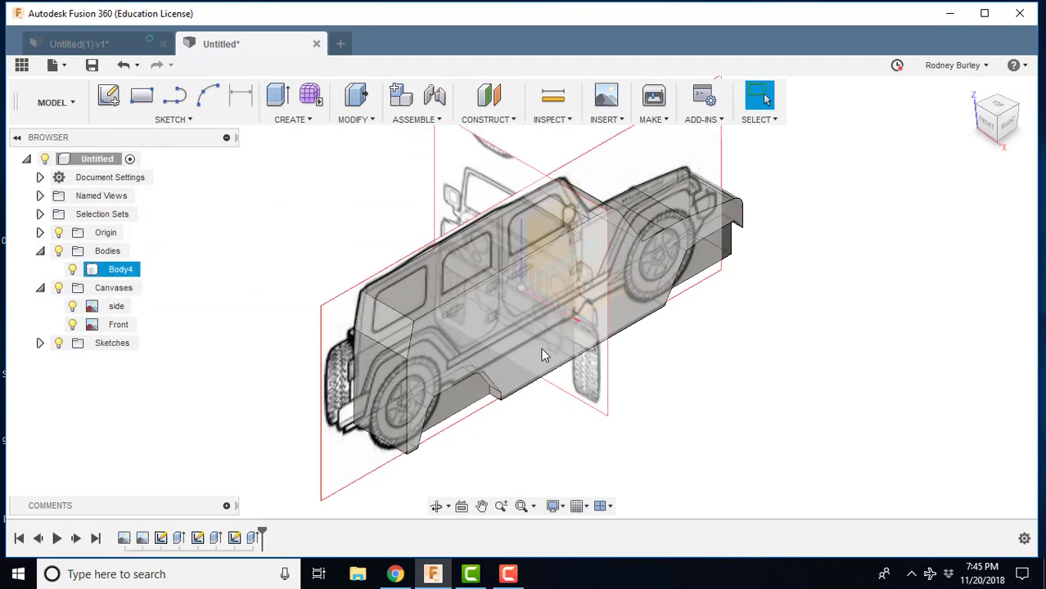
shift+middle_drag(518, 335, 479, 276)
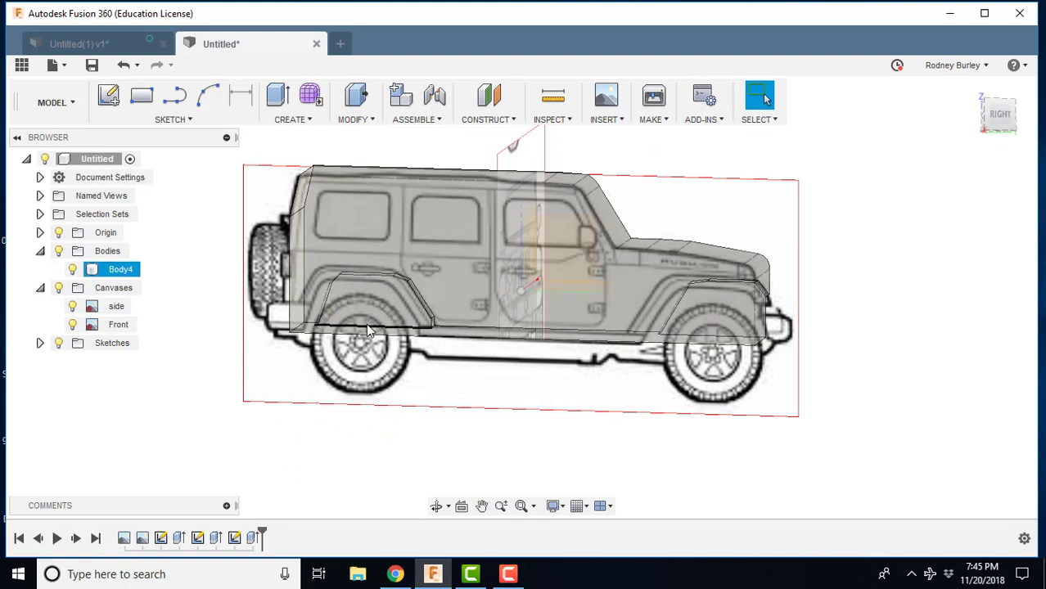
click(110, 96)
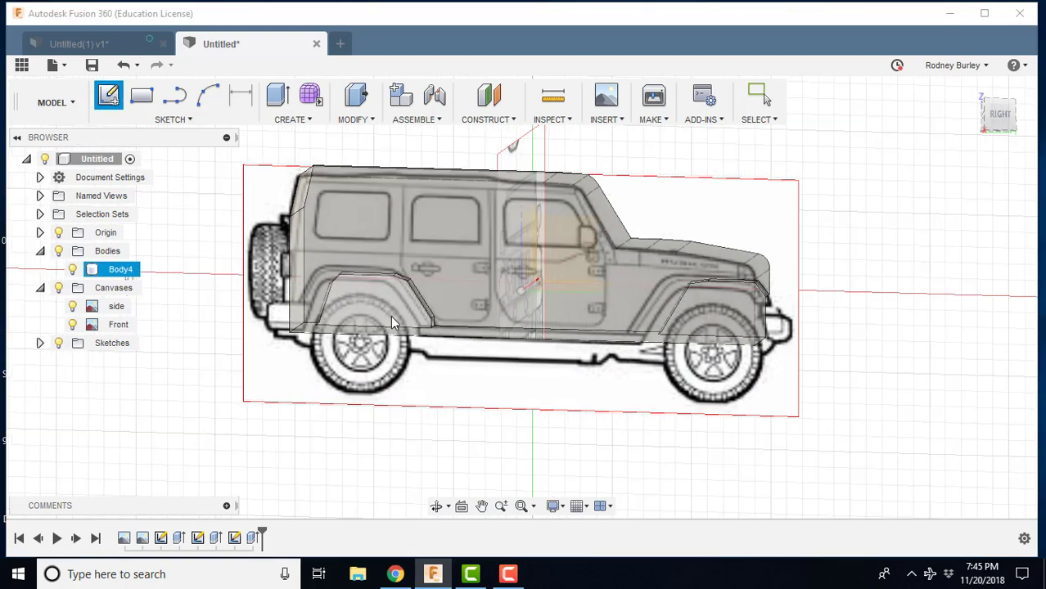
click(548, 315)
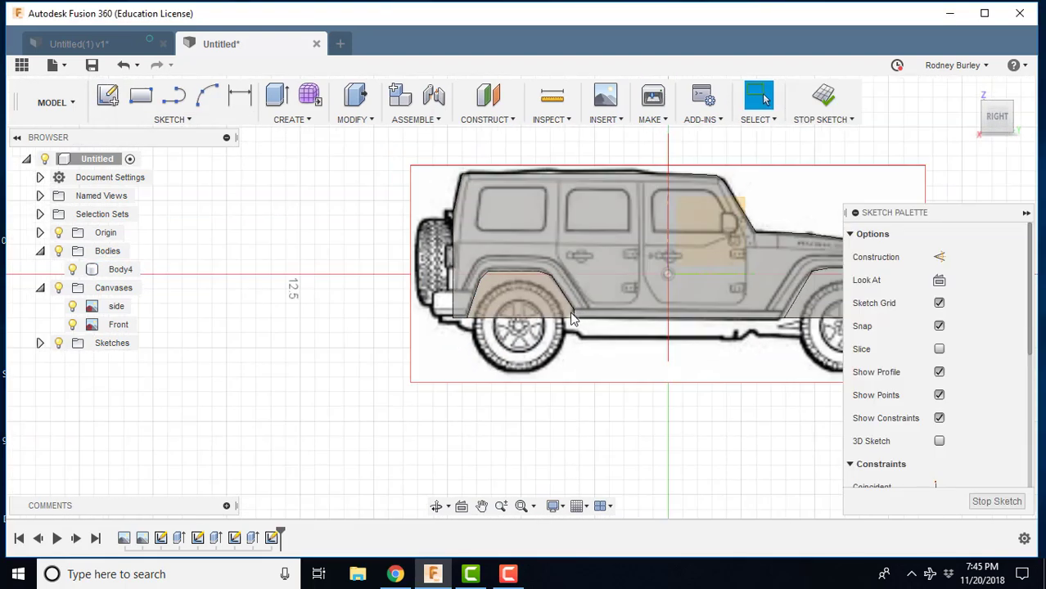
Draw a center diameter circle about 3.12 mm across, centred on the rear wheel's hub in the side canvas
scroll(527, 352, up, 5)
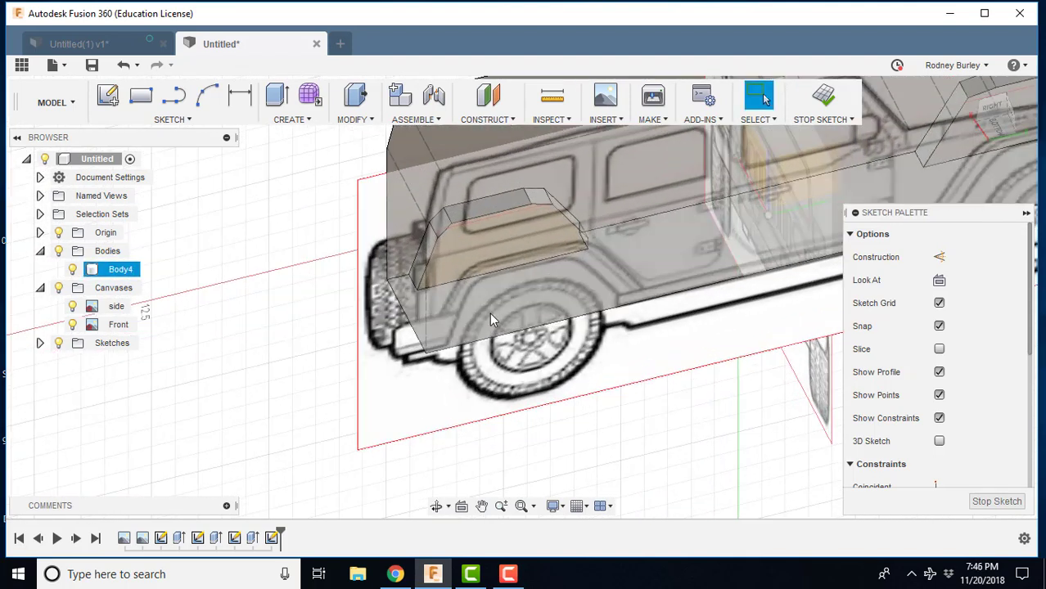
middle_drag(492, 339, 414, 395)
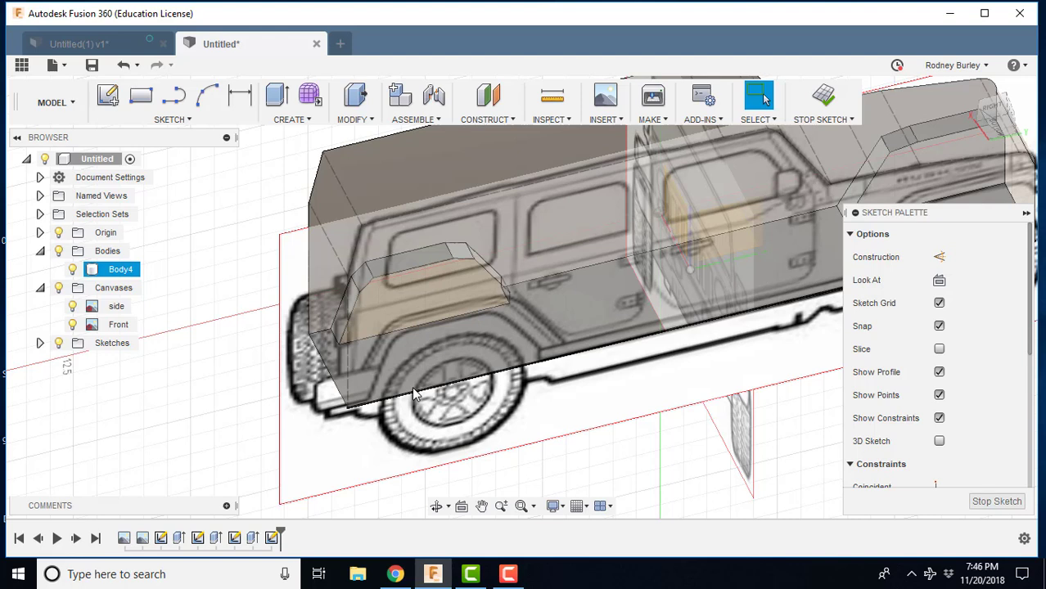
scroll(450, 351, up, 4)
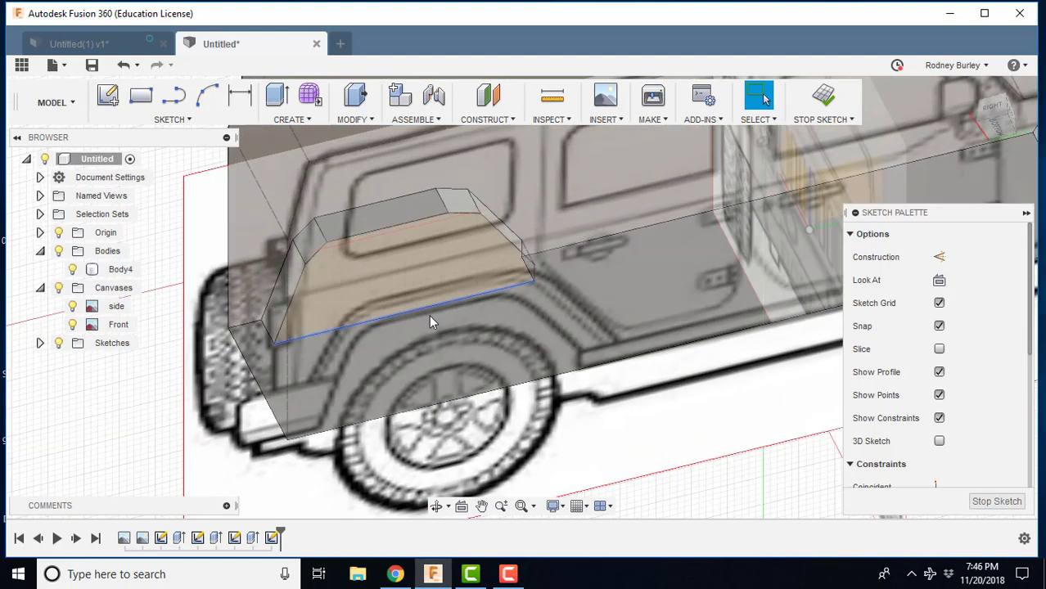
middle_drag(430, 317, 474, 343)
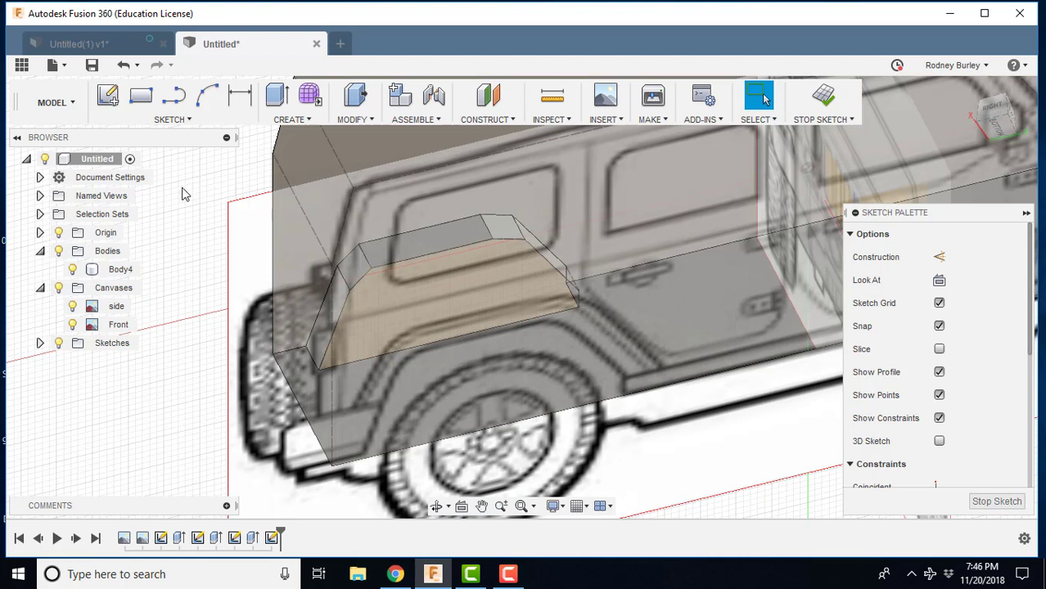
click(108, 95)
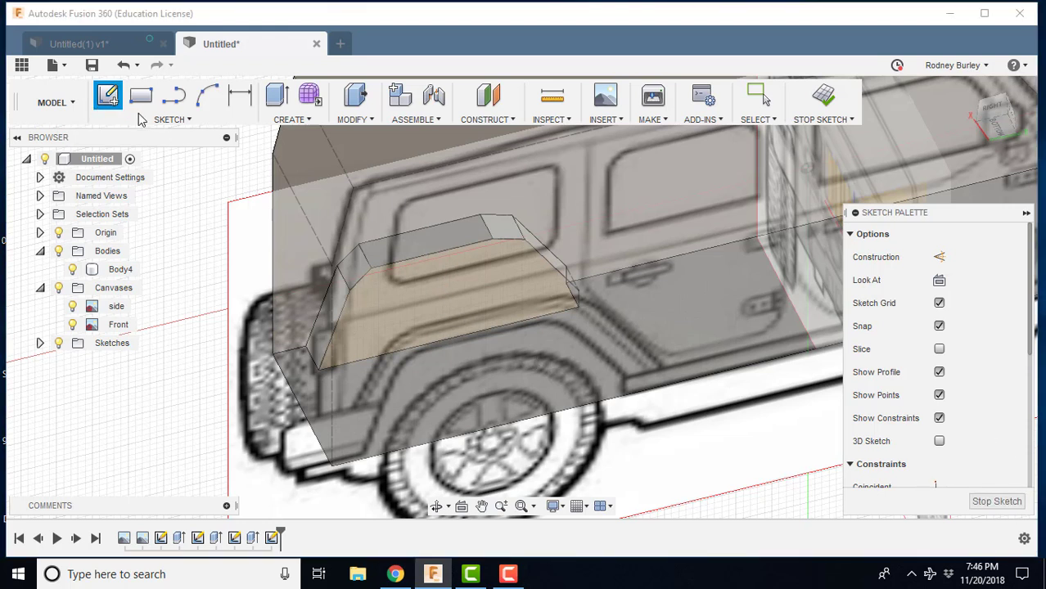
click(172, 119)
mouse_move(150, 76)
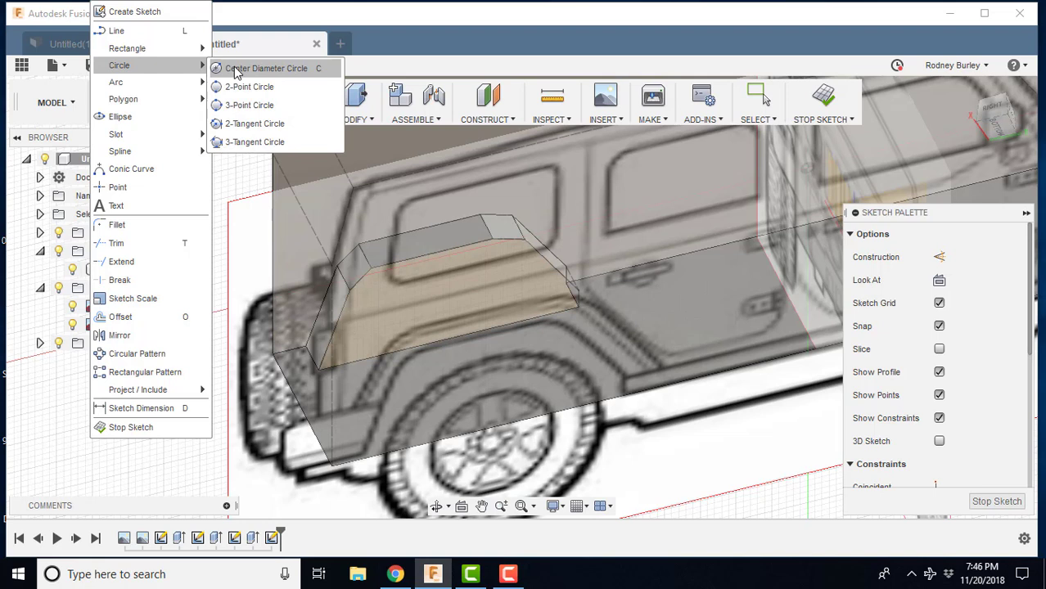
click(278, 68)
scroll(630, 334, up, 3)
scroll(959, 178, down, 2)
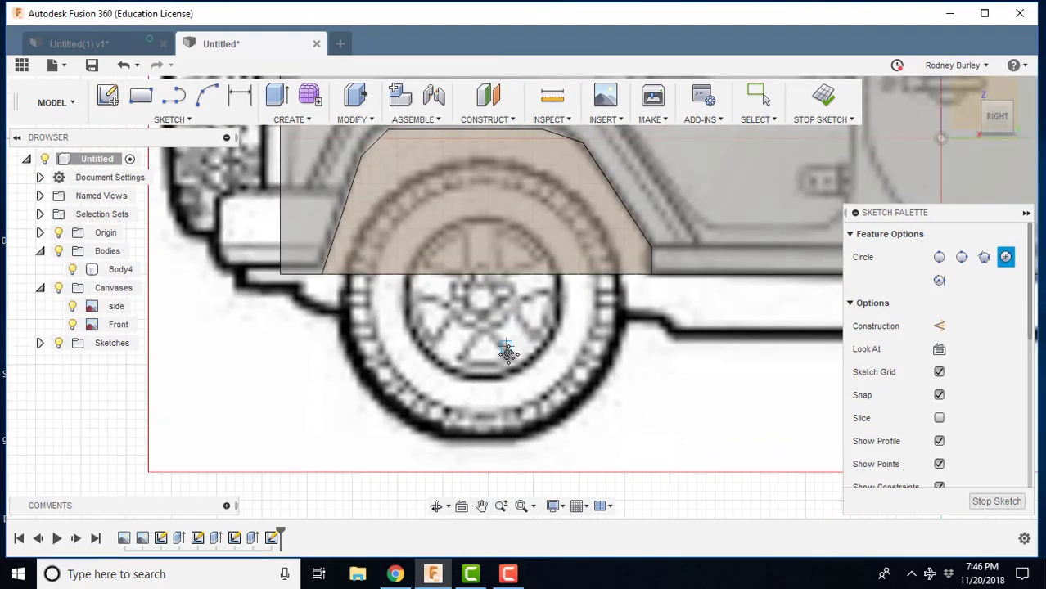
middle_drag(508, 351, 488, 367)
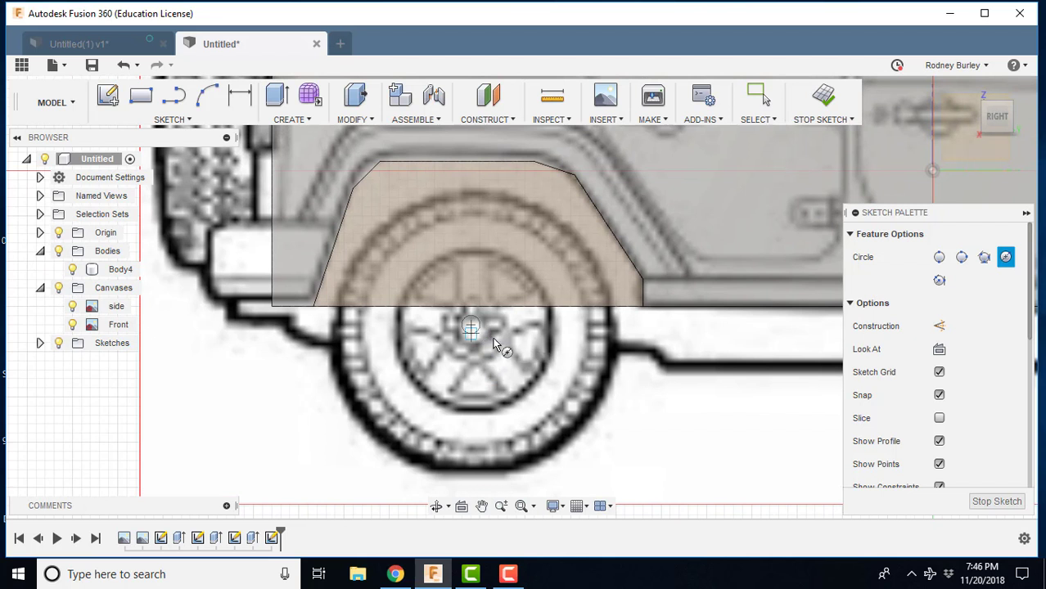
click(471, 325)
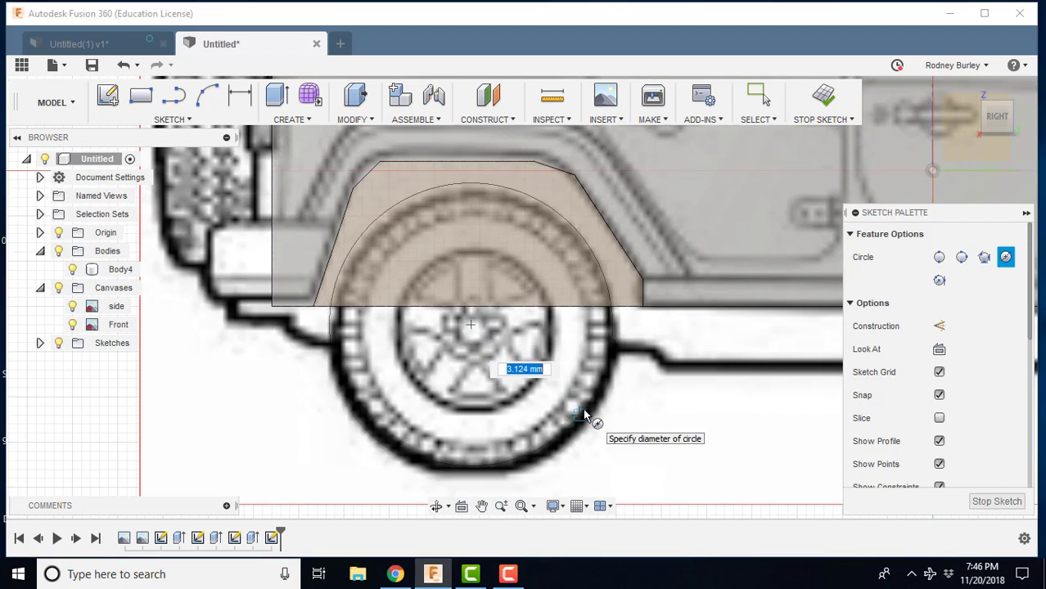
click(583, 411)
Press Pull both parts of the rear wheel circle 0.80 mm outward, with the operation set to New Body
right_click(553, 368)
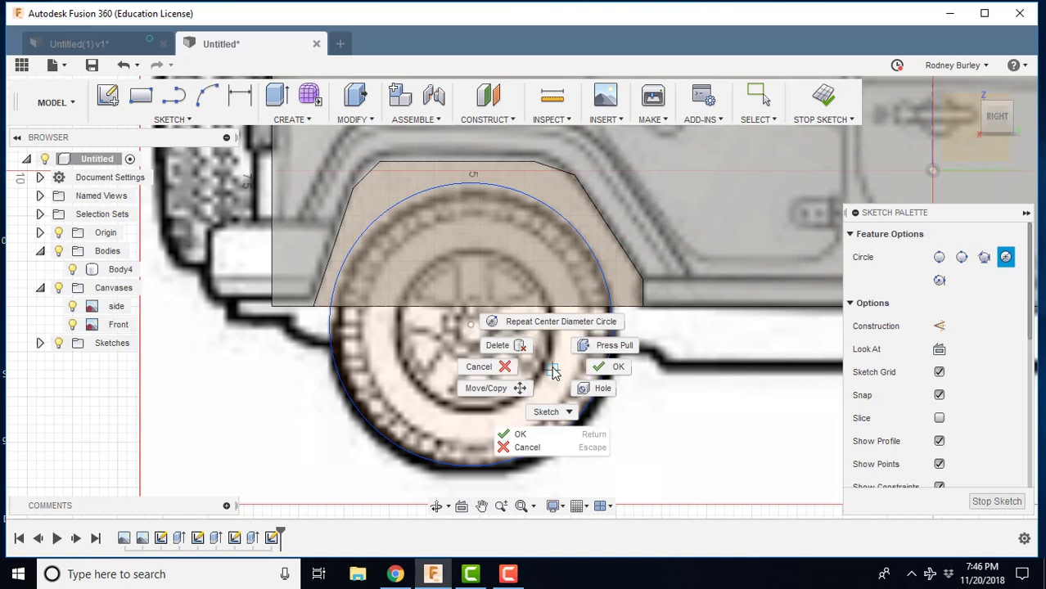
click(605, 345)
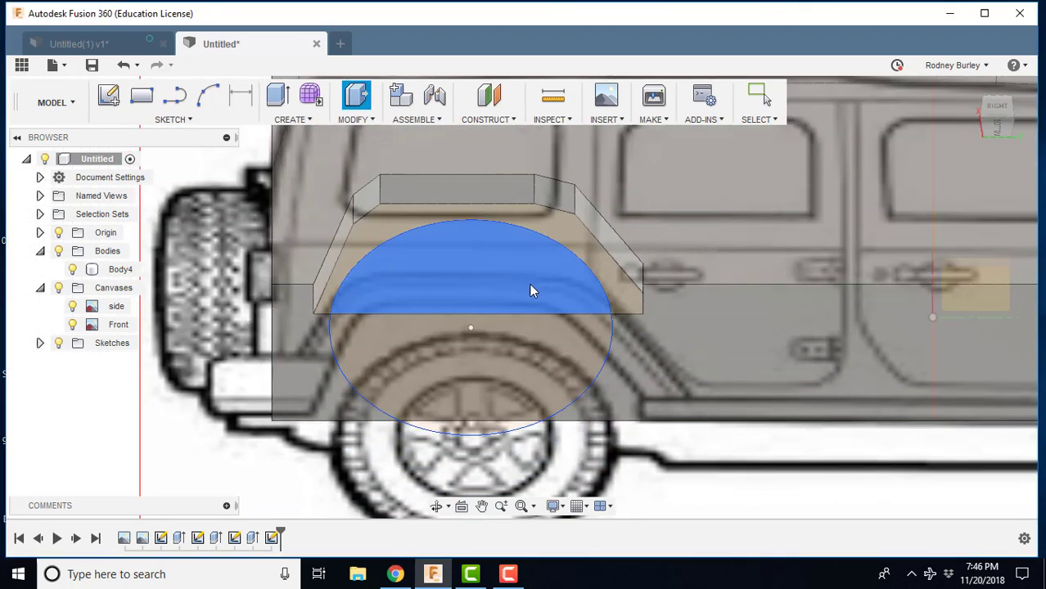
click(530, 291)
click(516, 353)
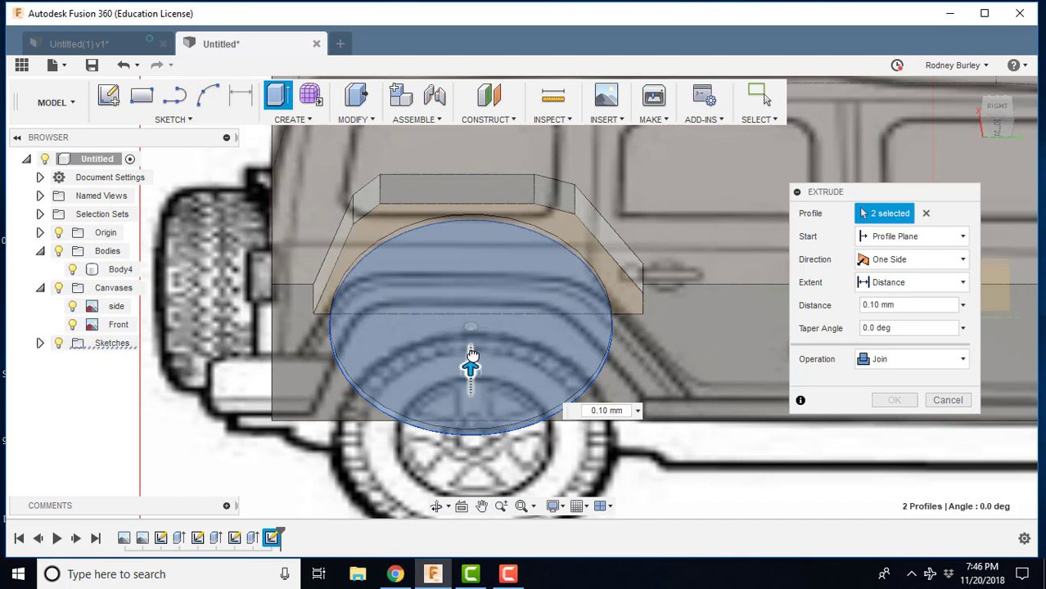
drag(471, 354, 471, 321)
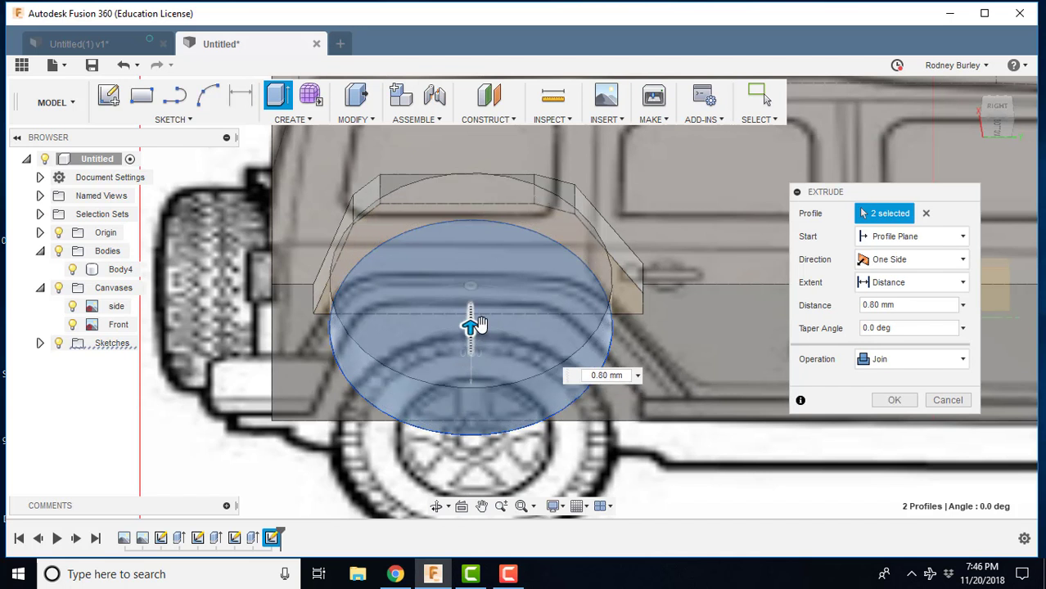
click(965, 361)
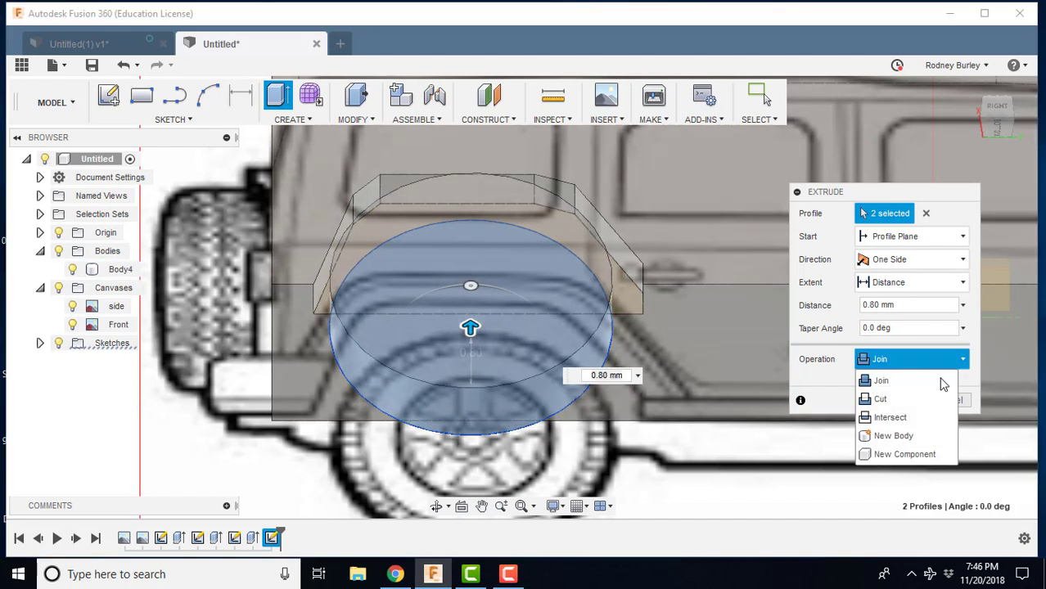
click(896, 436)
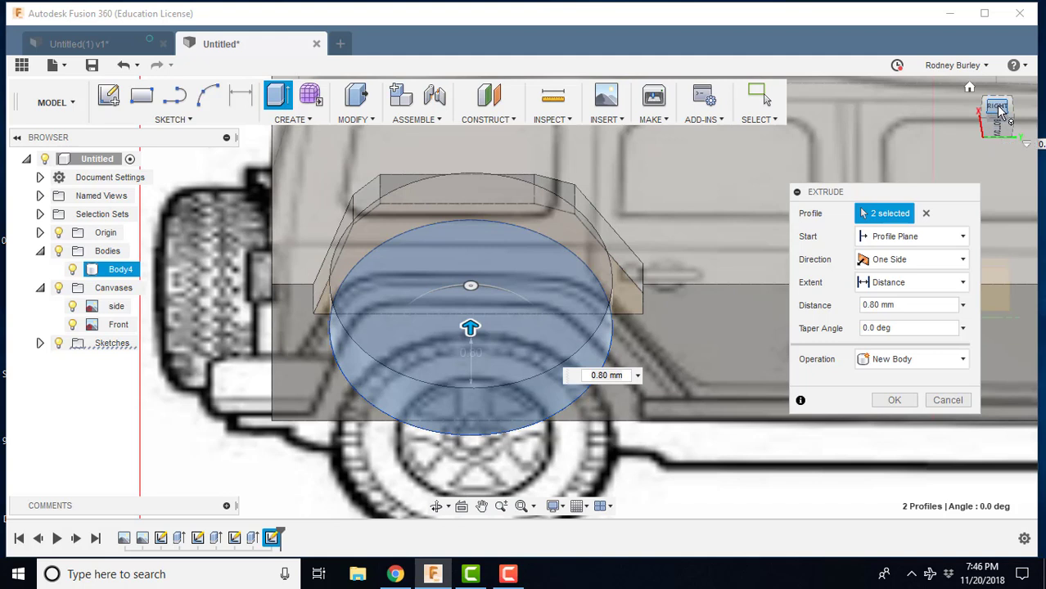
Widen the rear wheel extrusion to 1.50 mm, using the tyre in the front canvas as reference, and finish it
click(1000, 111)
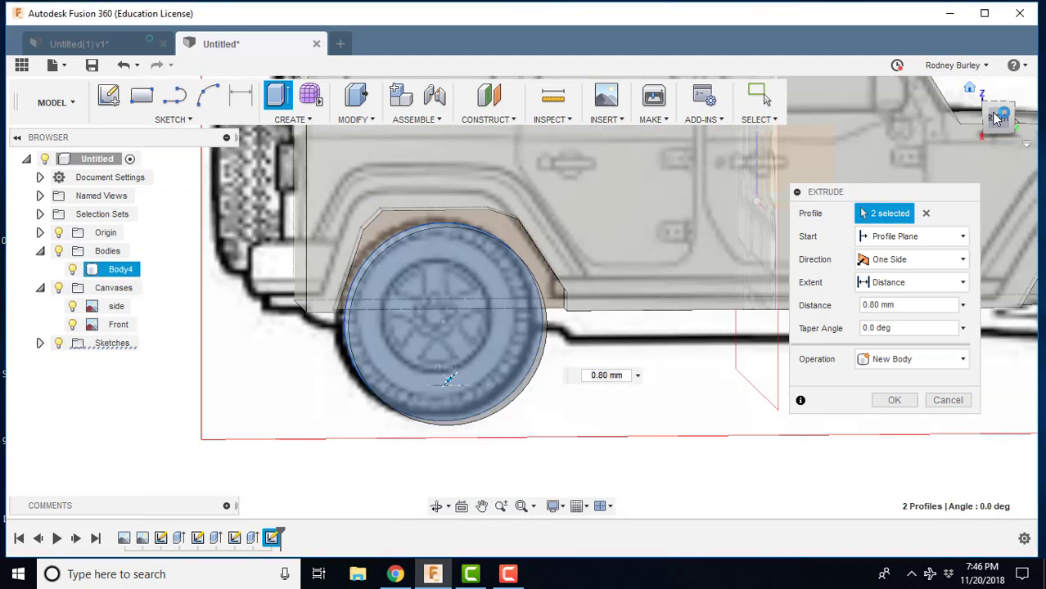
click(997, 119)
click(989, 128)
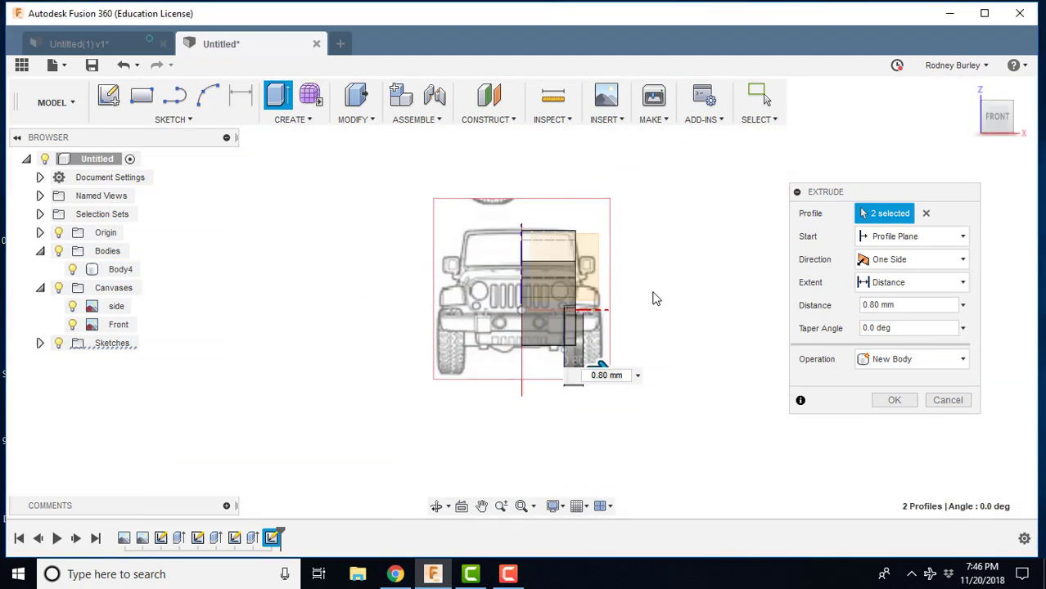
scroll(654, 296, up, 3)
middle_drag(618, 306, 573, 261)
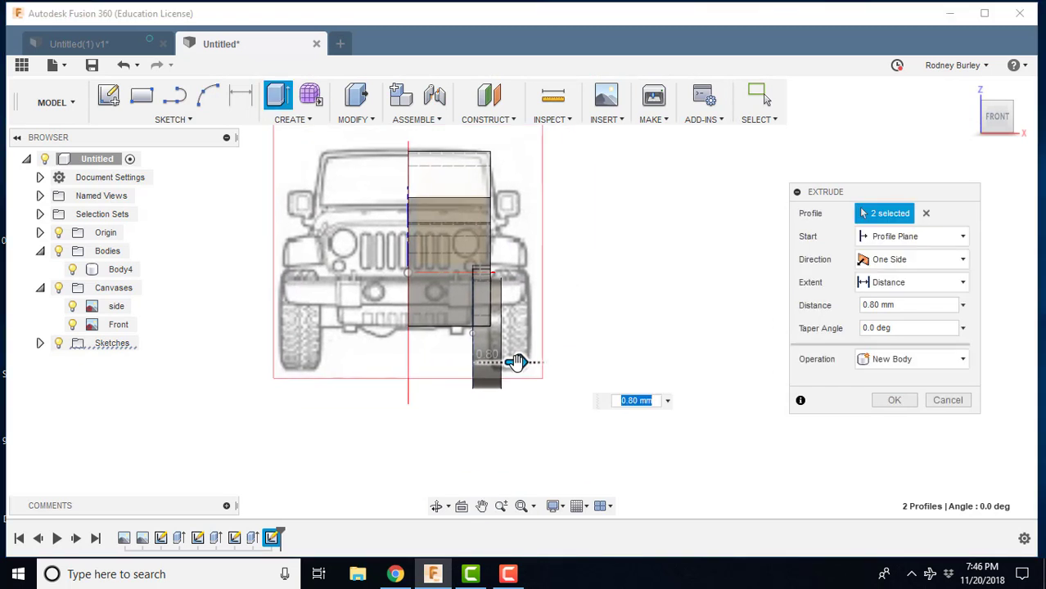
drag(515, 361, 542, 362)
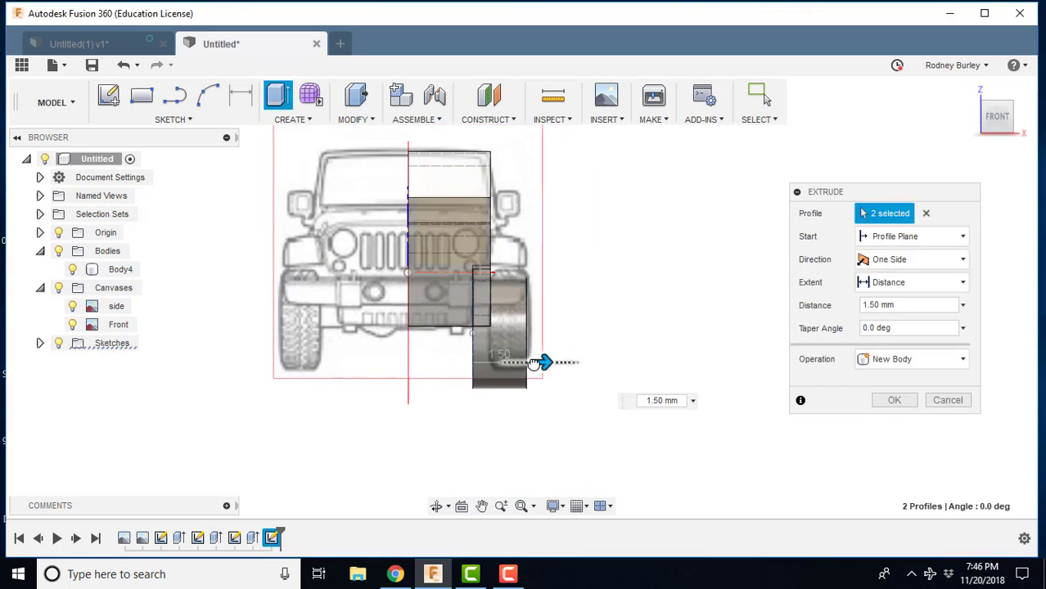
click(892, 401)
shift+middle_drag(747, 384, 504, 307)
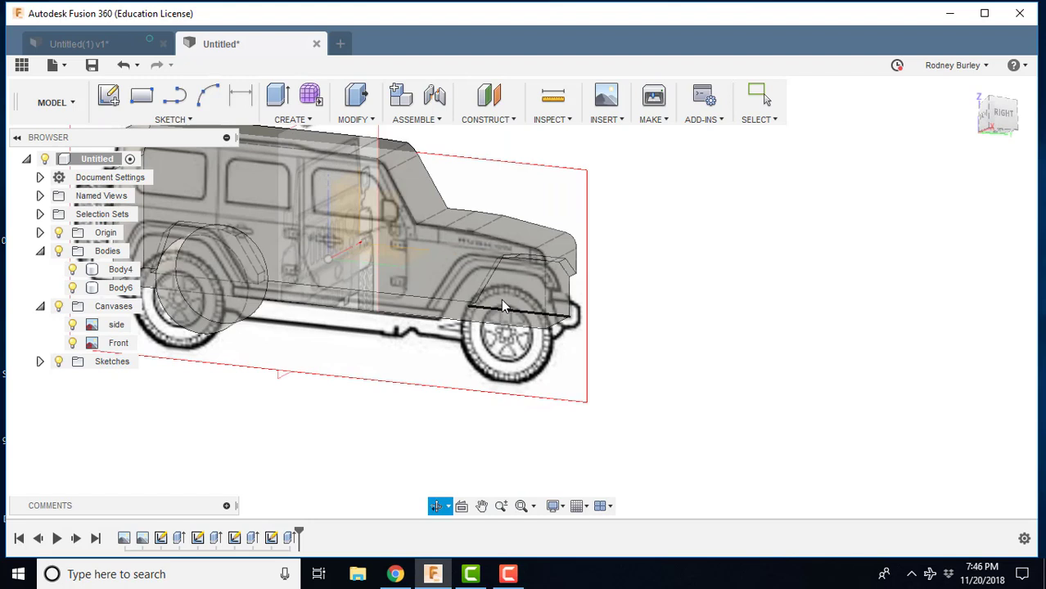
click(1004, 113)
middle_drag(506, 348, 743, 389)
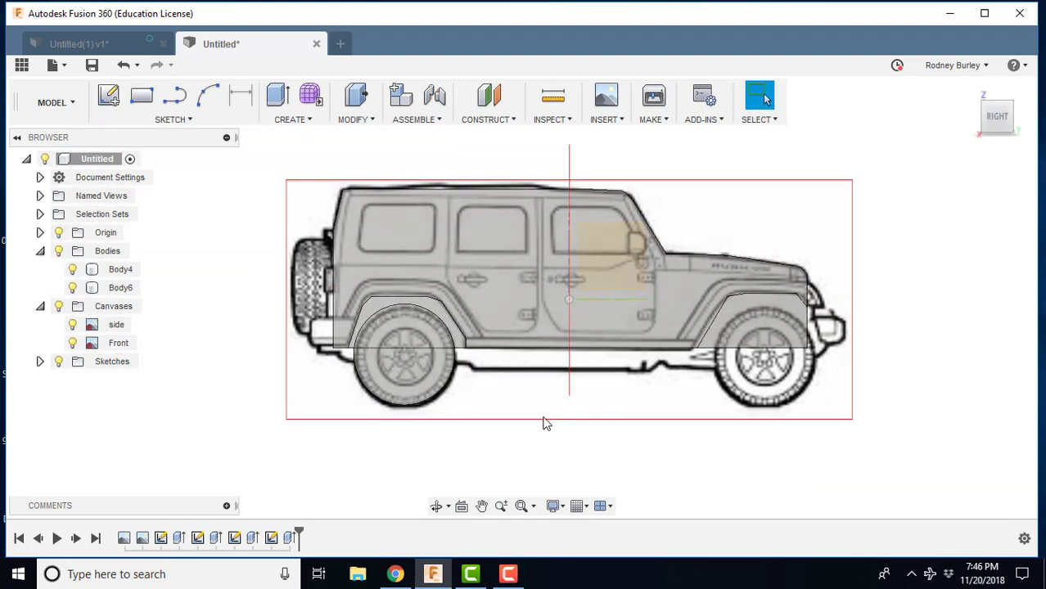
shift+middle_drag(547, 424, 443, 350)
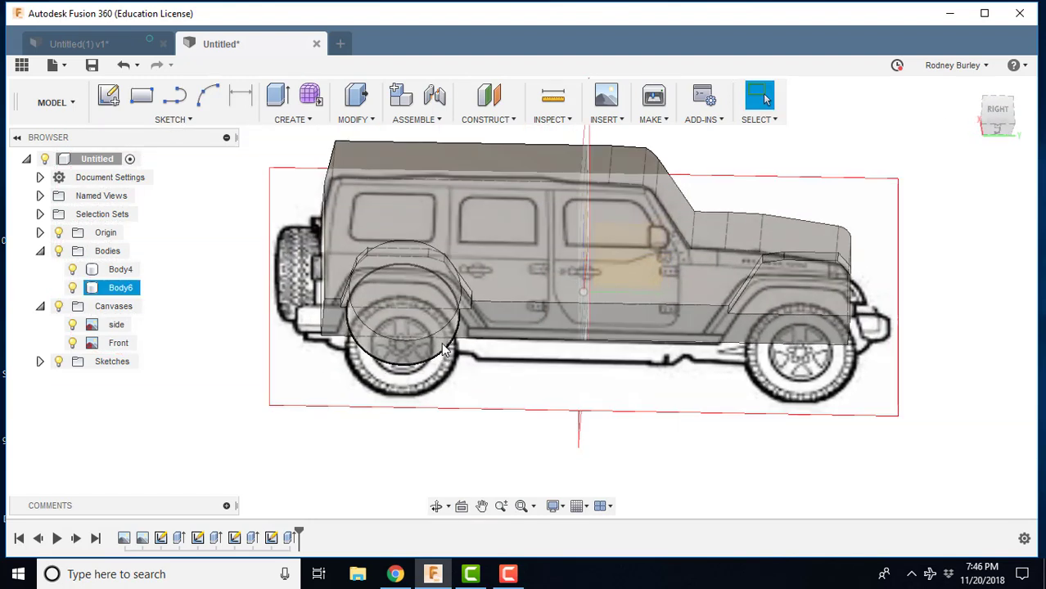
scroll(443, 351, up, 2)
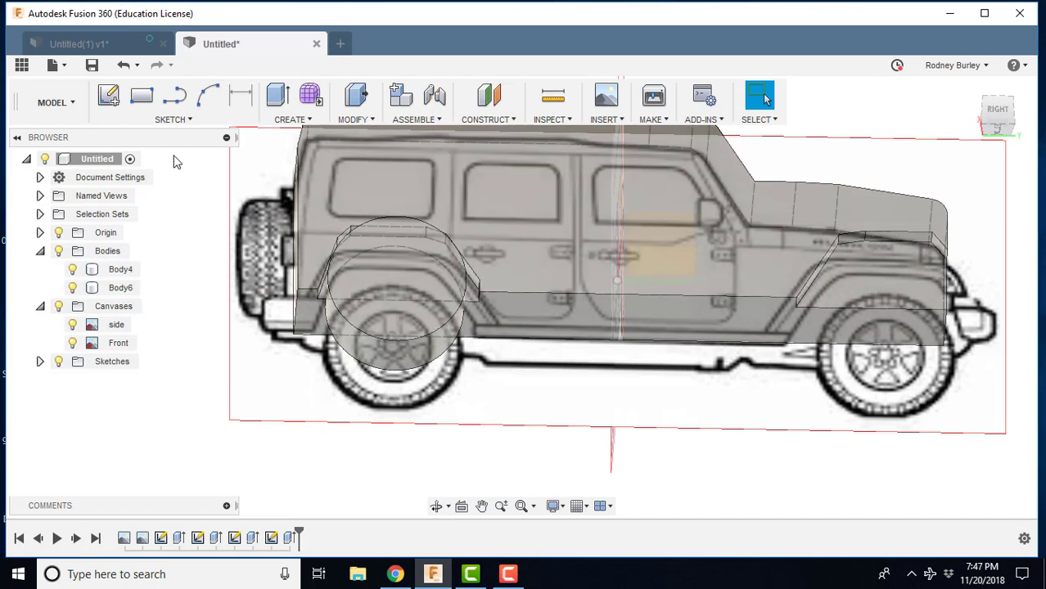
Start a new sketch on the flat side face of the Jeep body
click(174, 120)
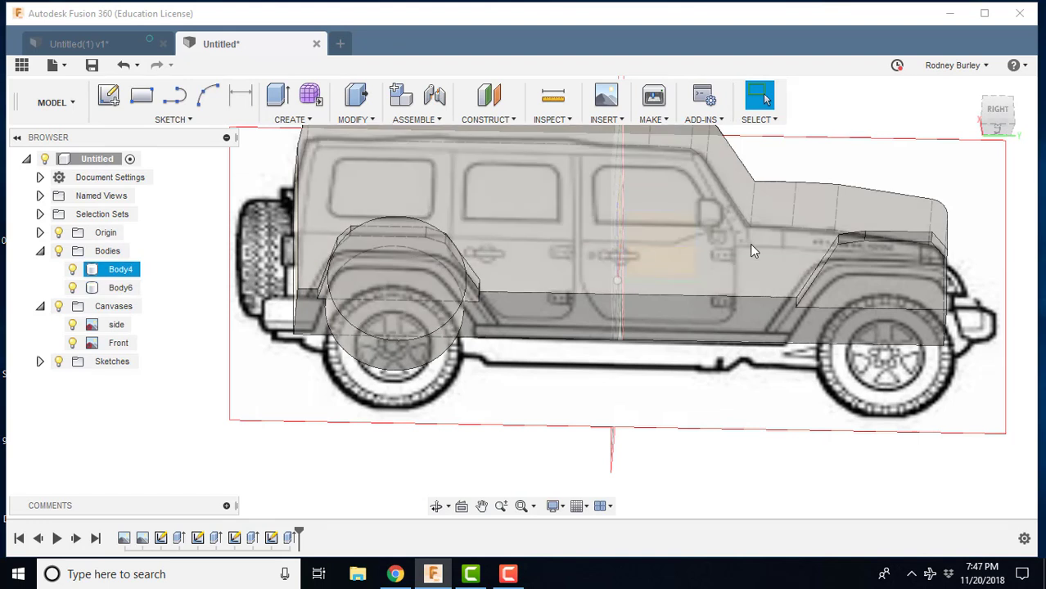
scroll(433, 260, down, 2)
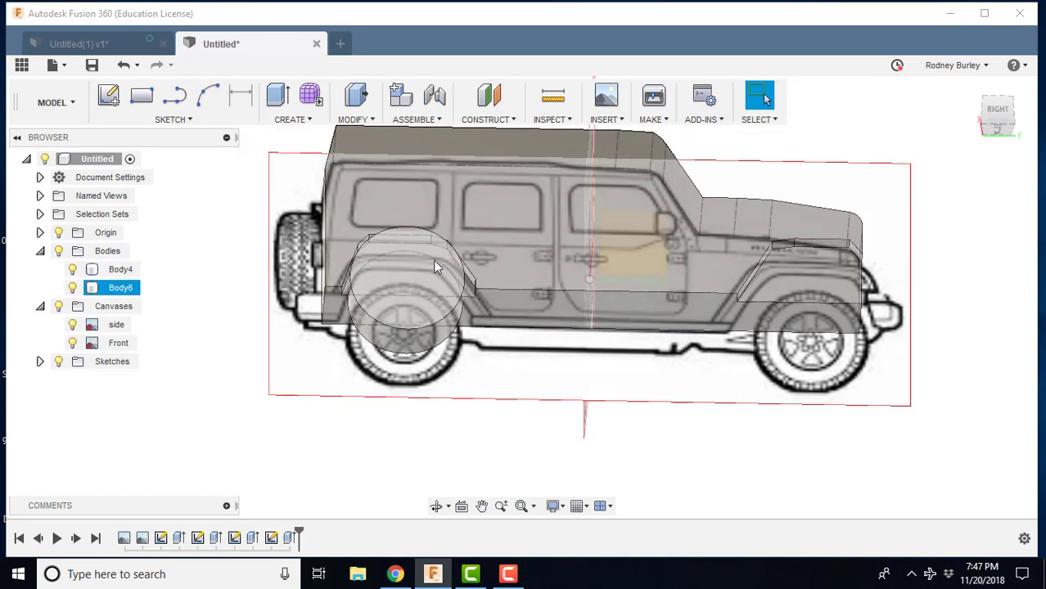
click(1004, 113)
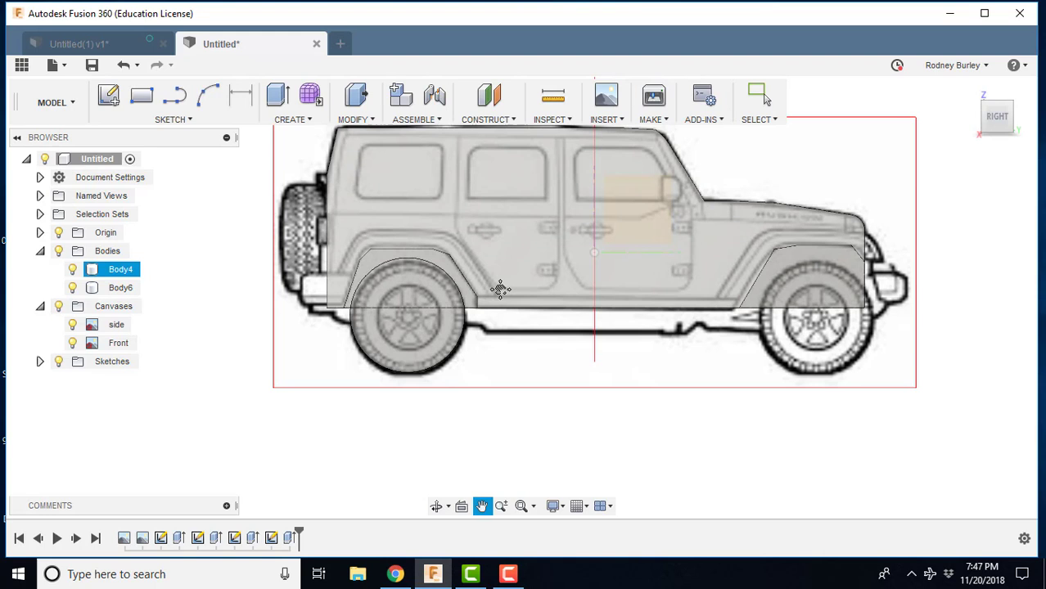
middle_drag(497, 286, 507, 326)
scroll(491, 327, up, 5)
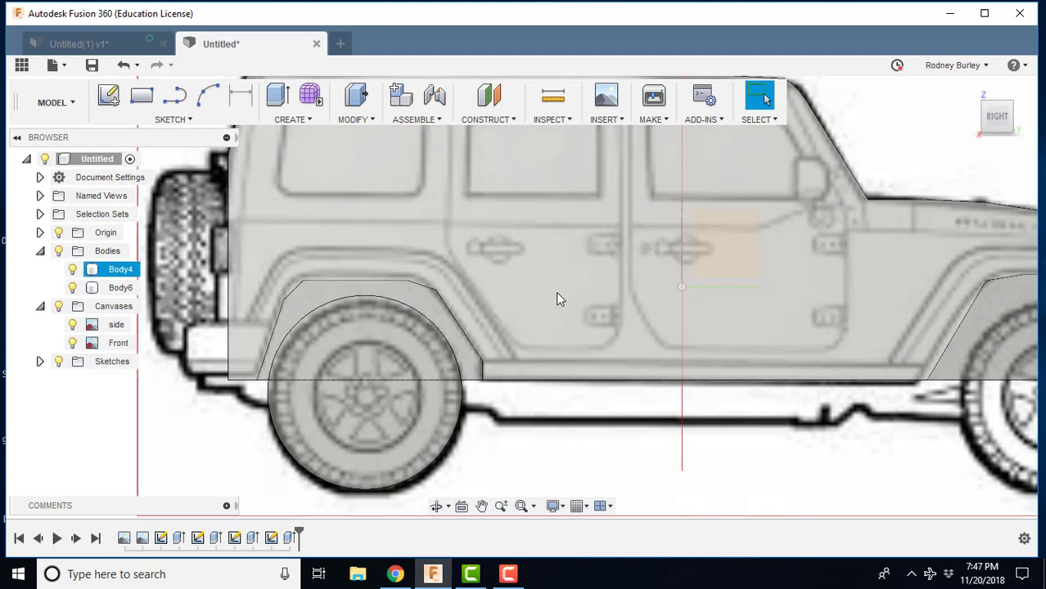
scroll(385, 285, down, 3)
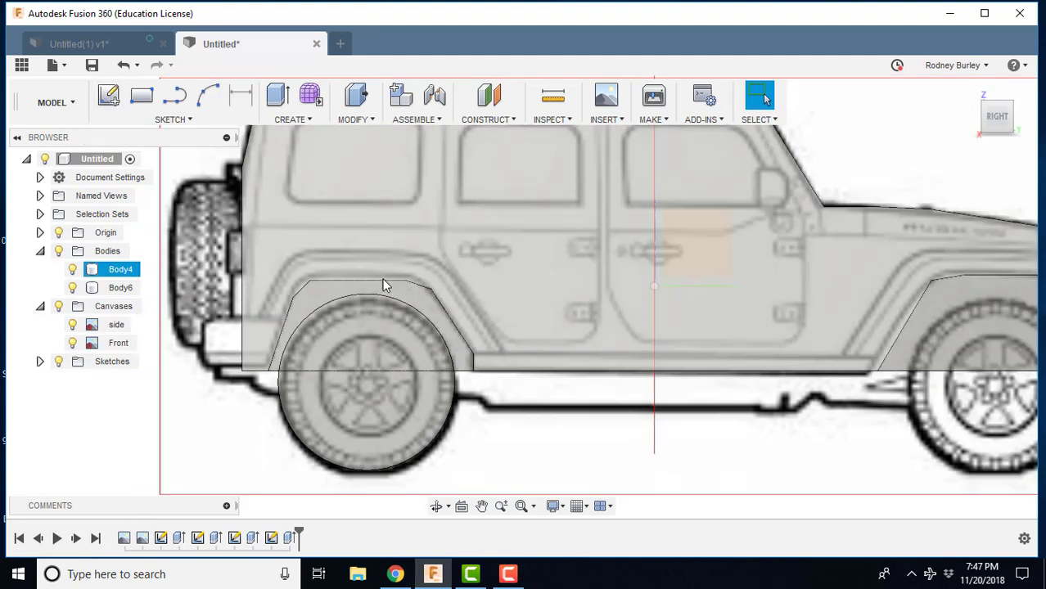
shift+middle_drag(386, 278, 373, 248)
click(108, 95)
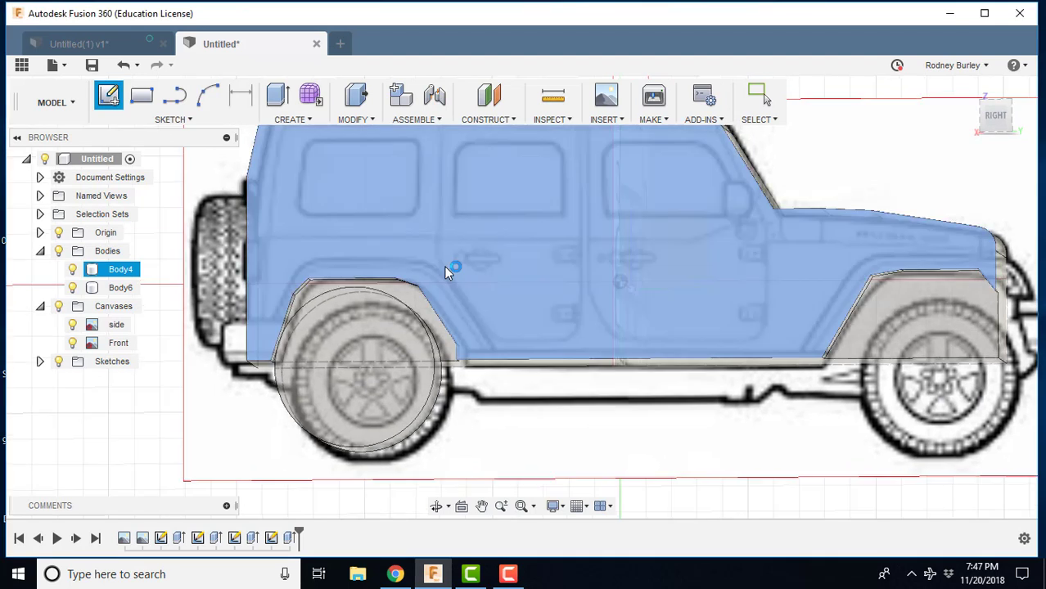
click(445, 265)
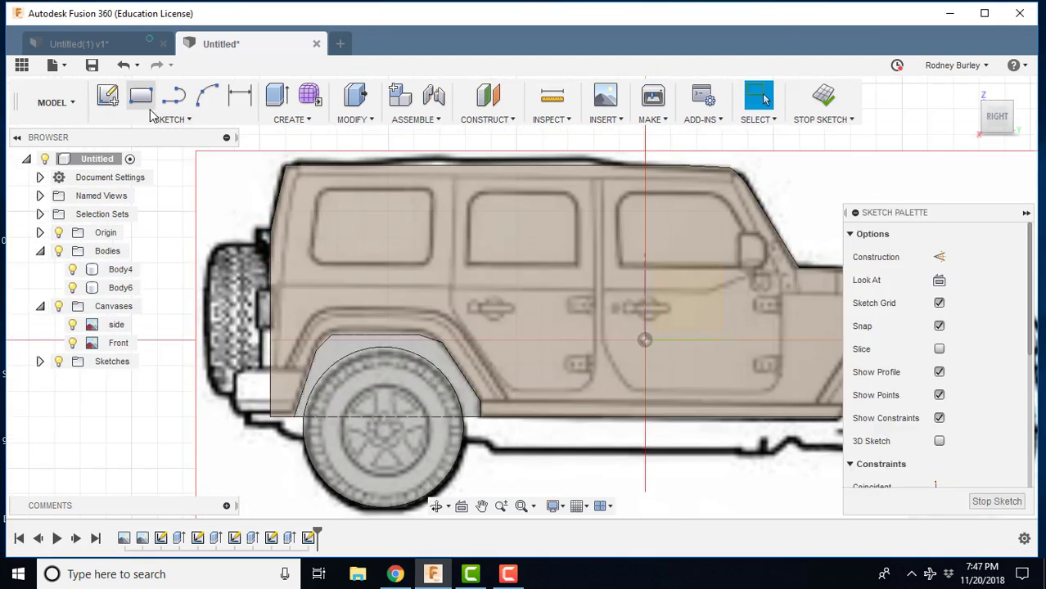
Trace the rear fender flare's outer edge with three connected lines from below the rear bumper to the sill, the first about 3.03 mm long
click(173, 97)
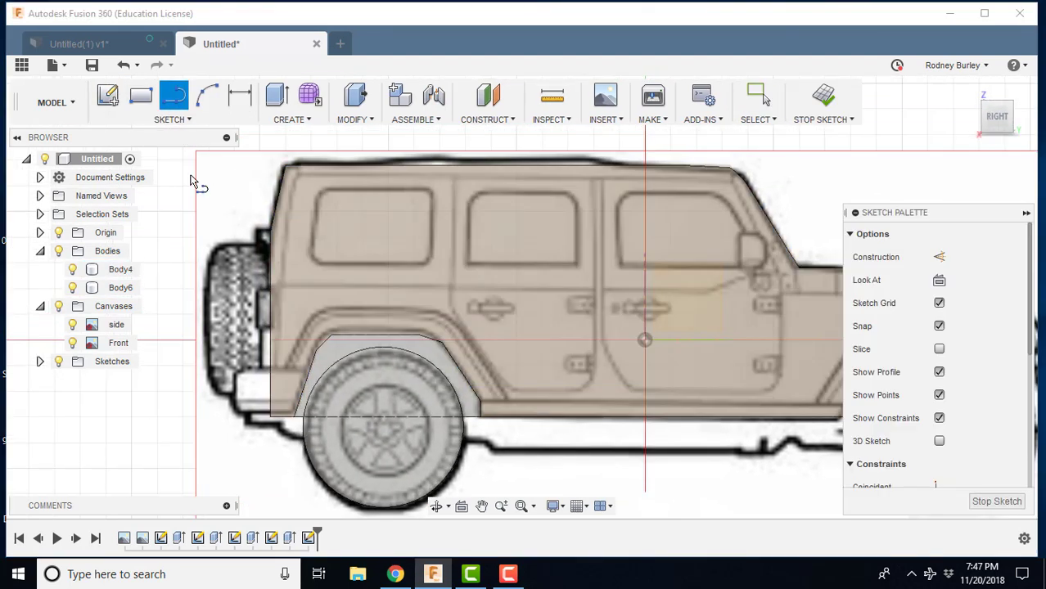
click(253, 450)
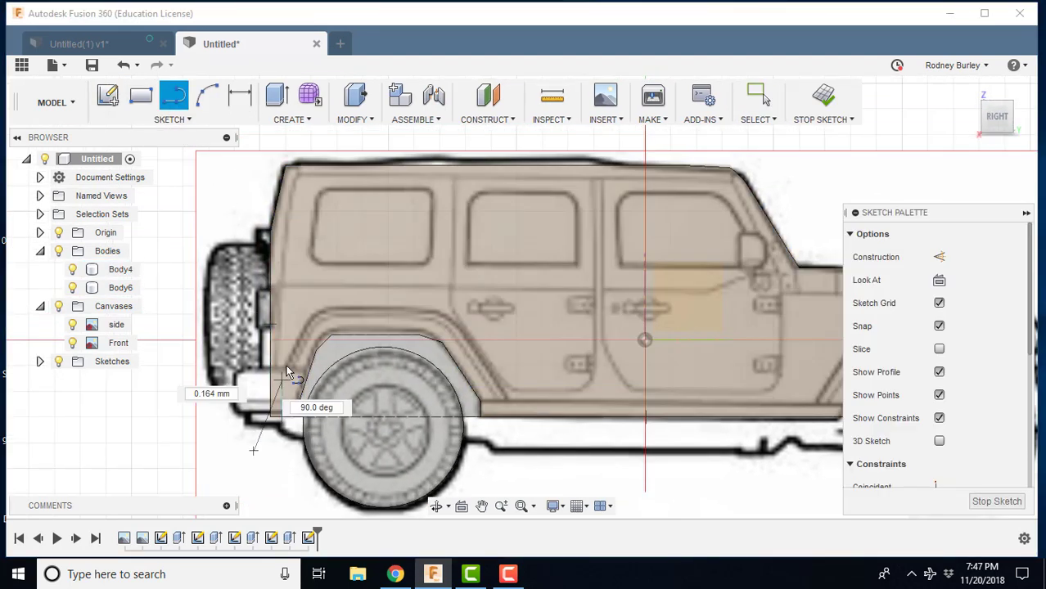
click(320, 310)
click(440, 309)
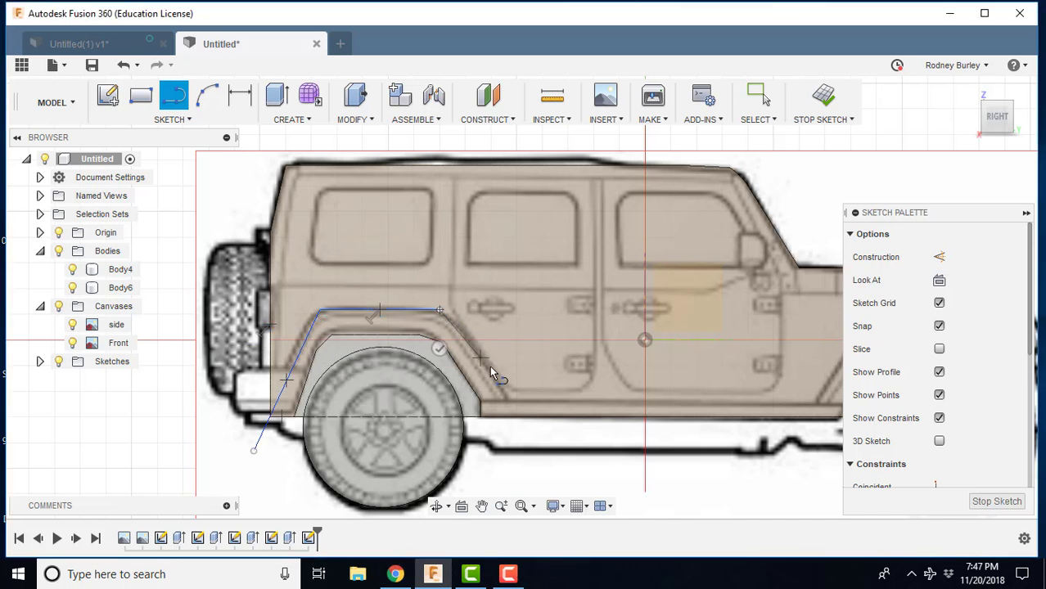
click(510, 397)
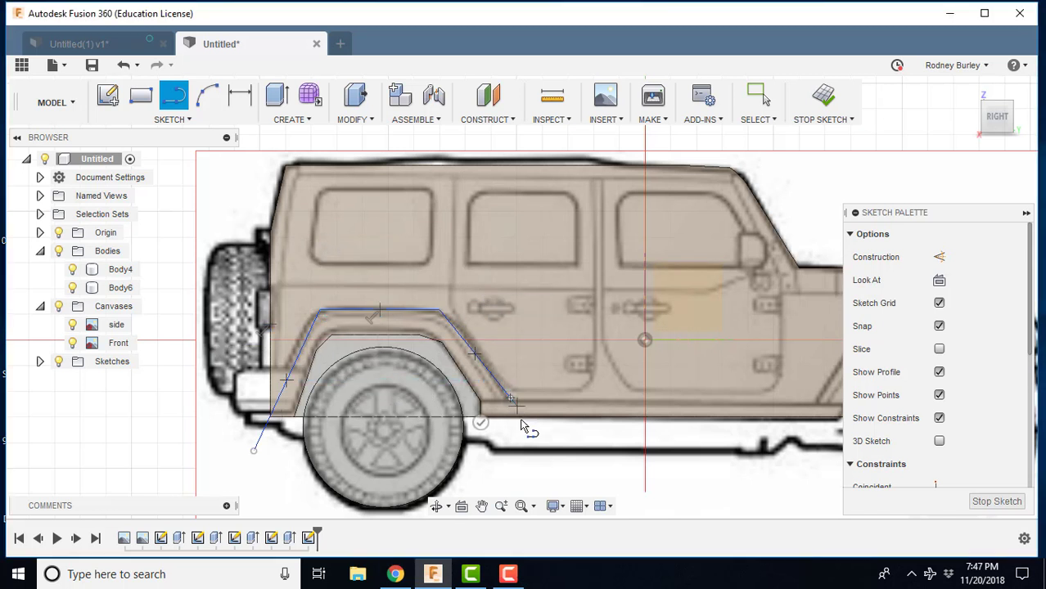
click(509, 460)
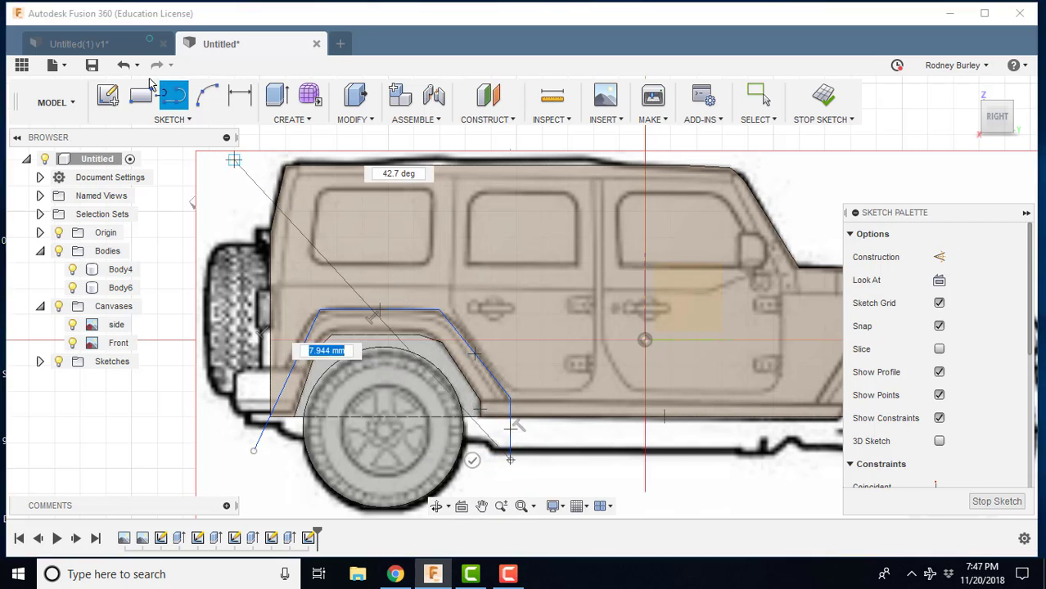
click(174, 96)
click(126, 66)
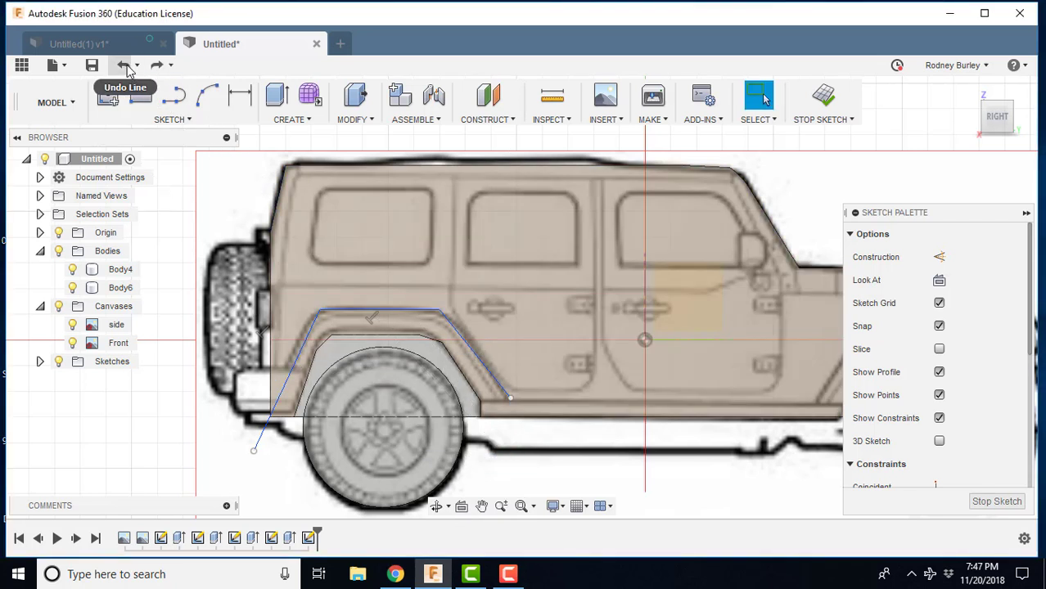
Draw connected lines from the flare's front lower end, about 0.69 mm across and 1.21 mm up, continuing just inside the arch's top edge
scroll(522, 415, up, 3)
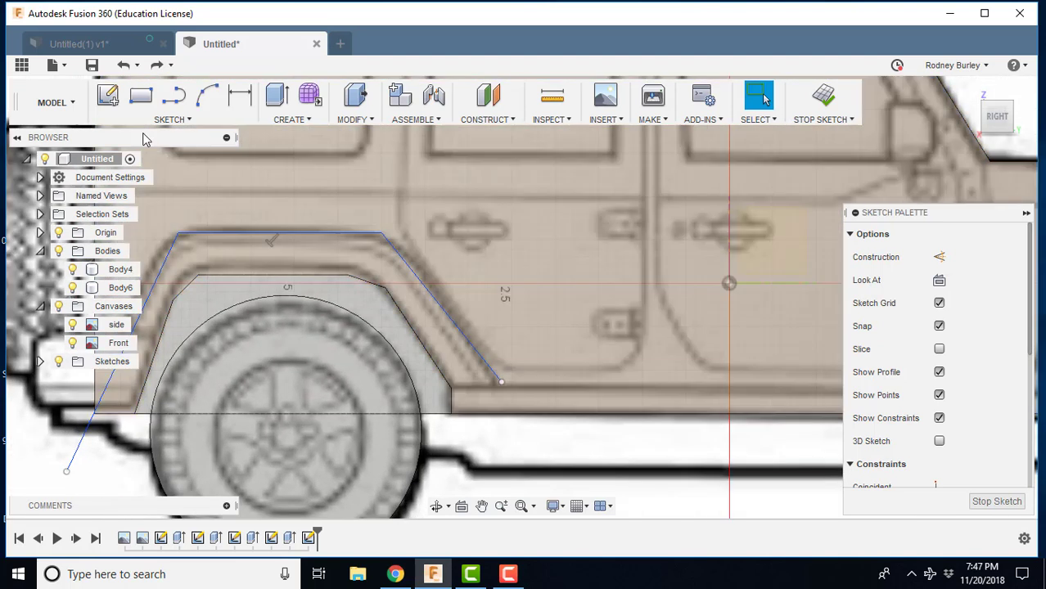
click(169, 98)
click(504, 383)
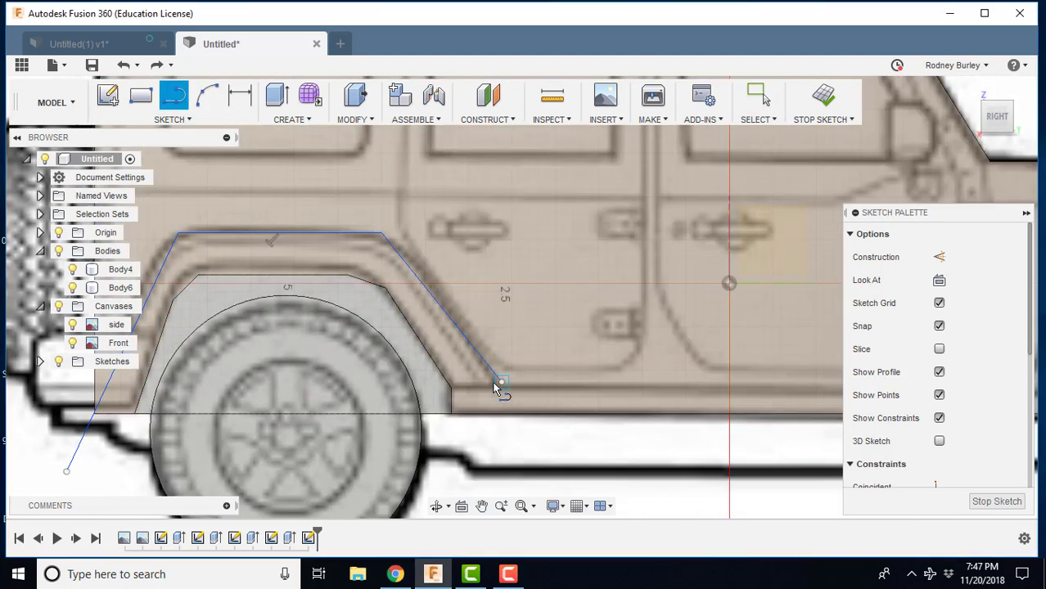
scroll(455, 397, up, 2)
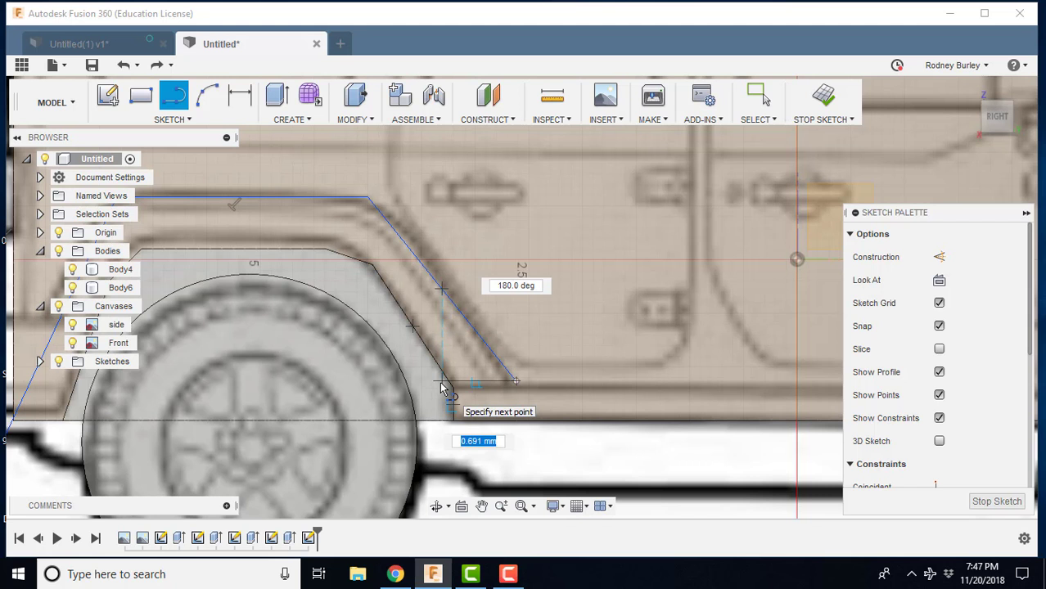
click(442, 383)
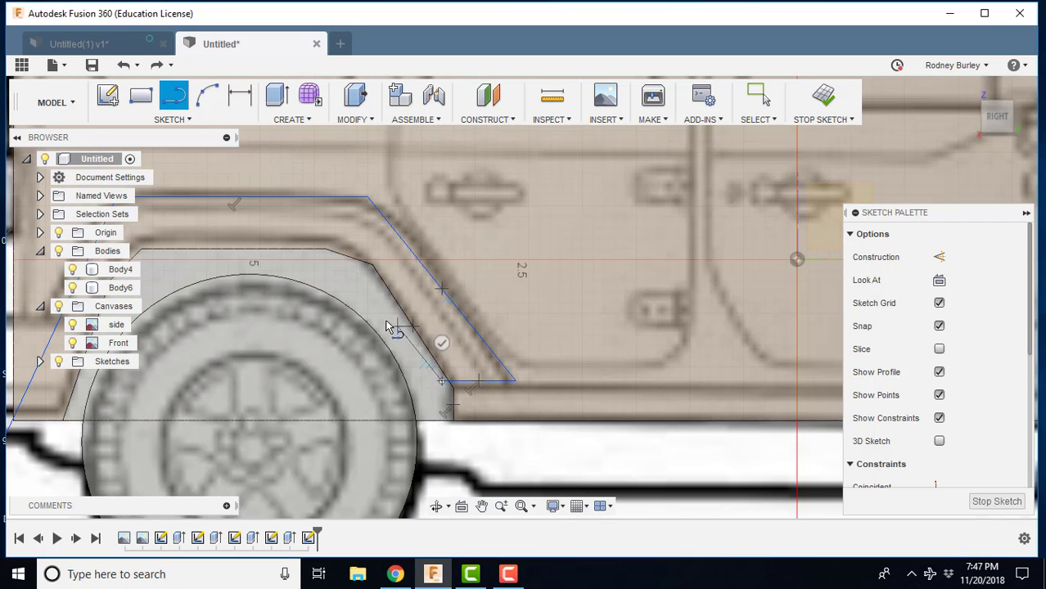
click(371, 269)
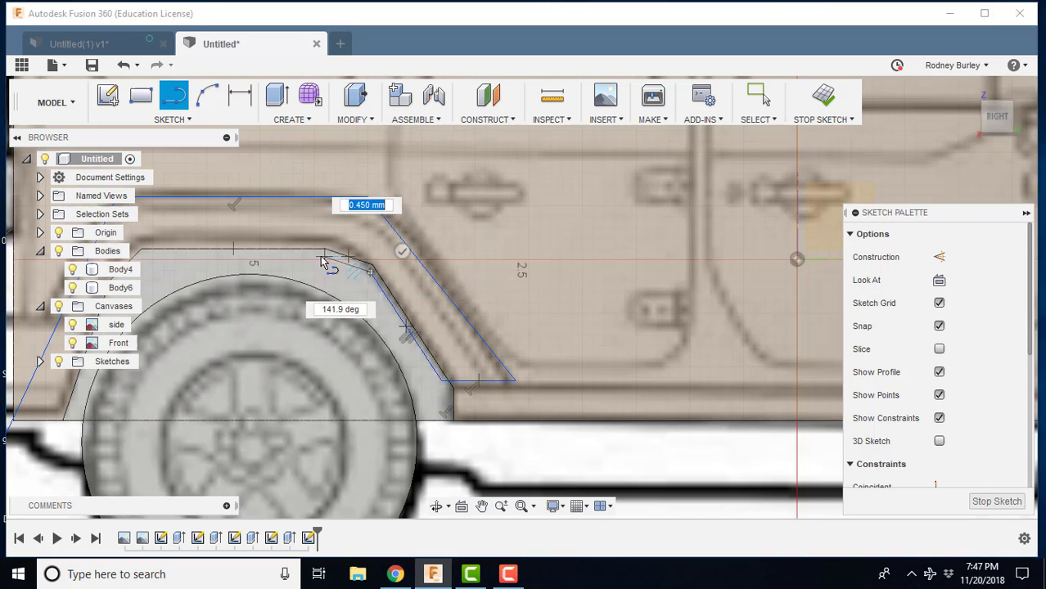
click(326, 261)
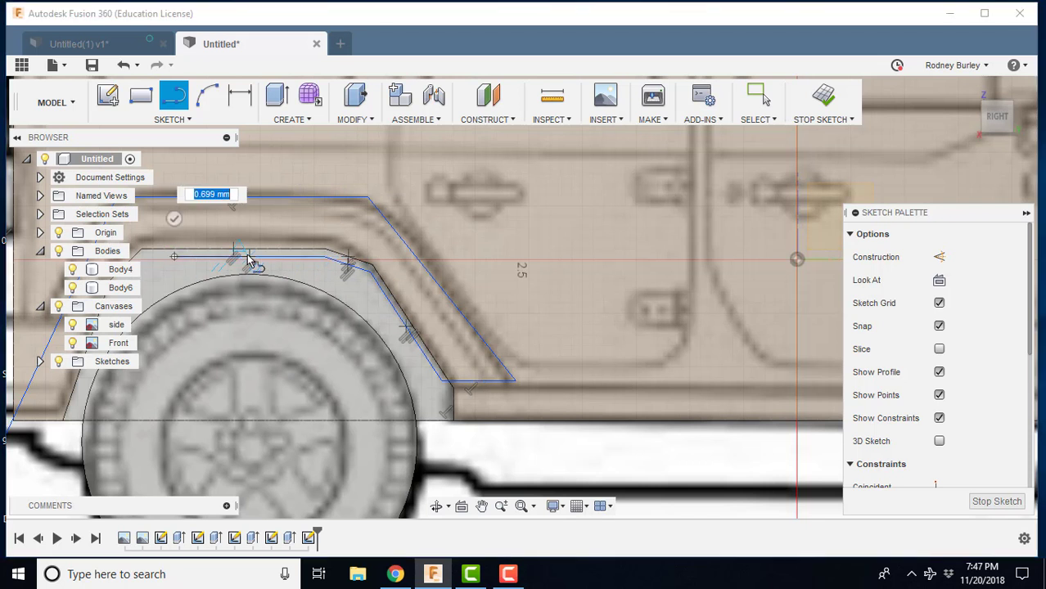
mouse_move(250, 261)
middle_down()
mouse_move(379, 229)
mouse_move(395, 237)
middle_up()
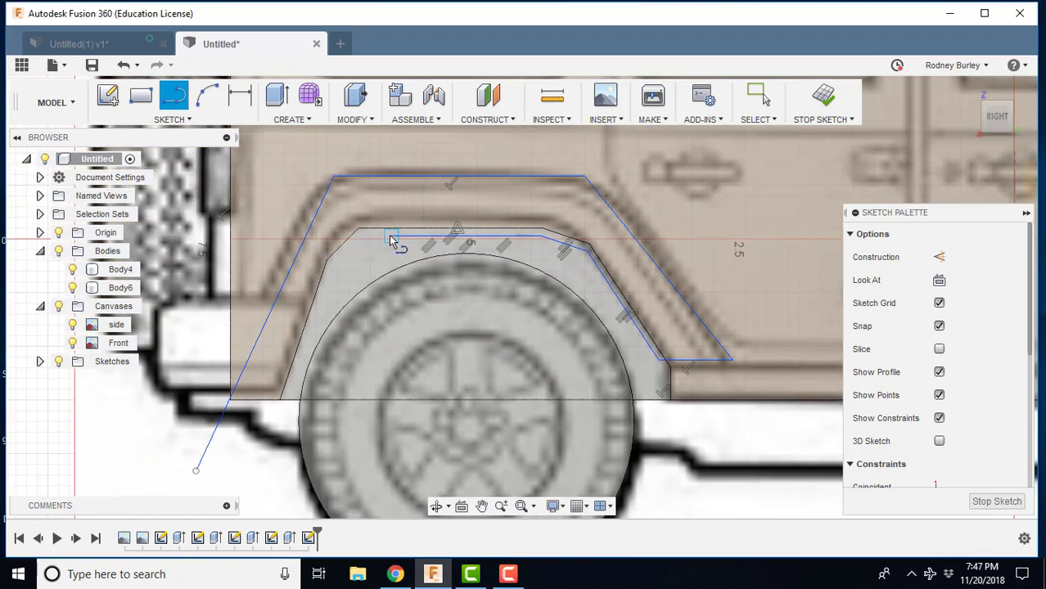
click(391, 240)
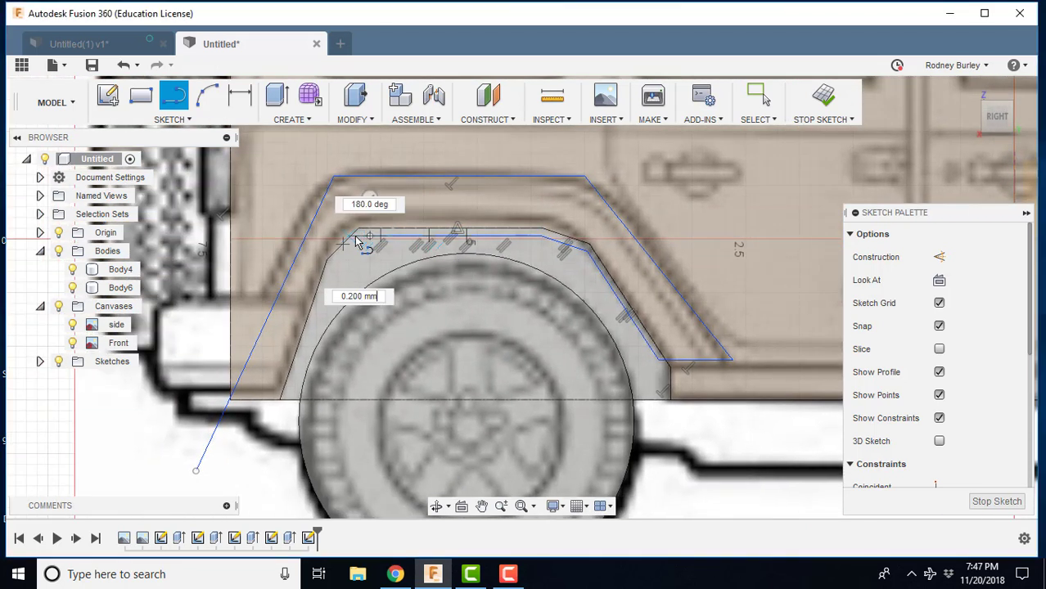
click(369, 239)
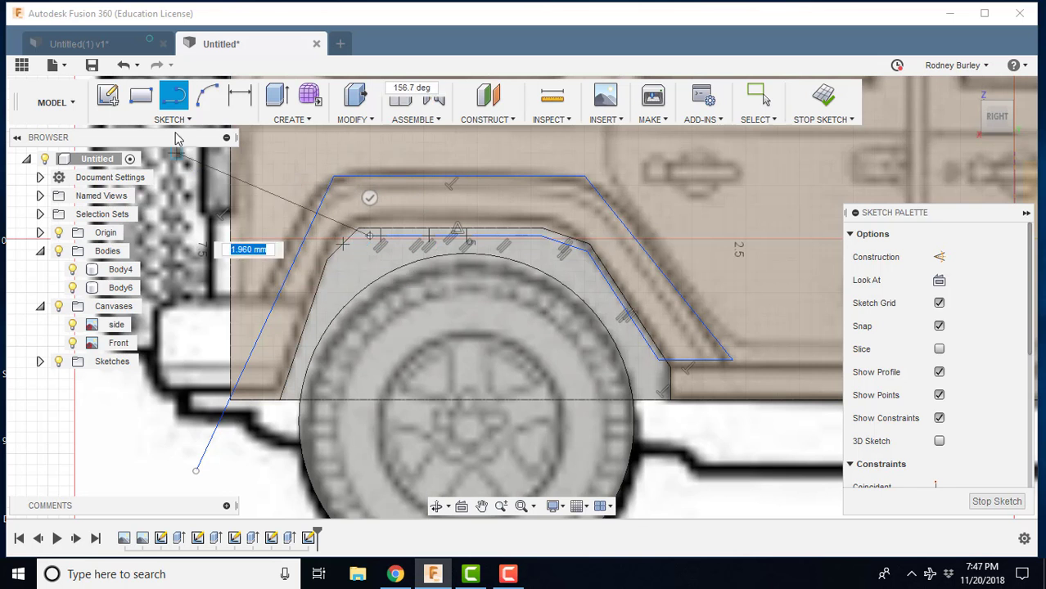
key(Escape)
click(123, 65)
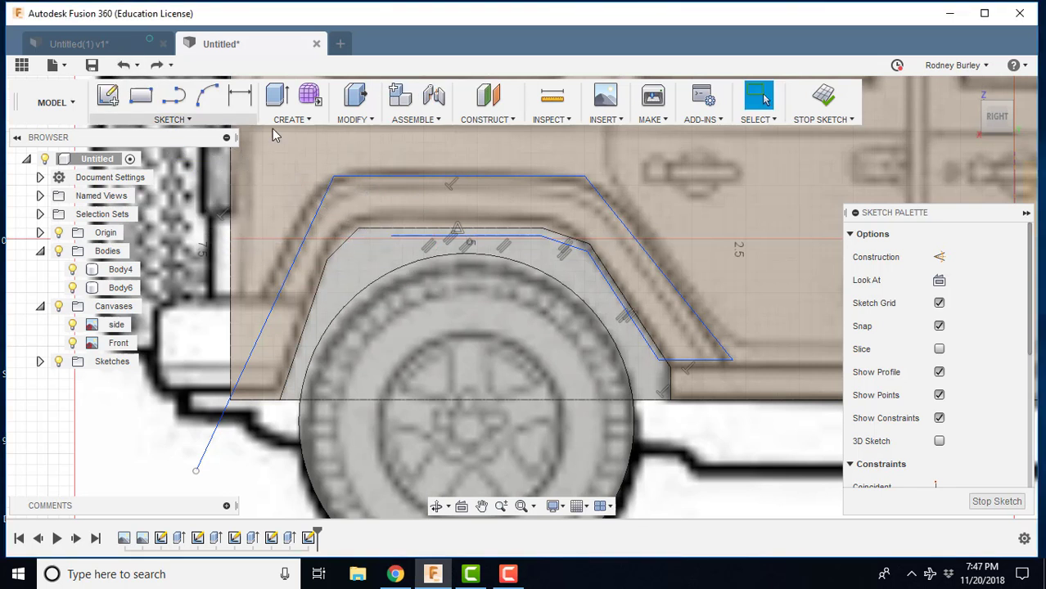
Continue the inner line down just inside the arch's rear edge and close the flare profile on its outer line below the body
click(174, 95)
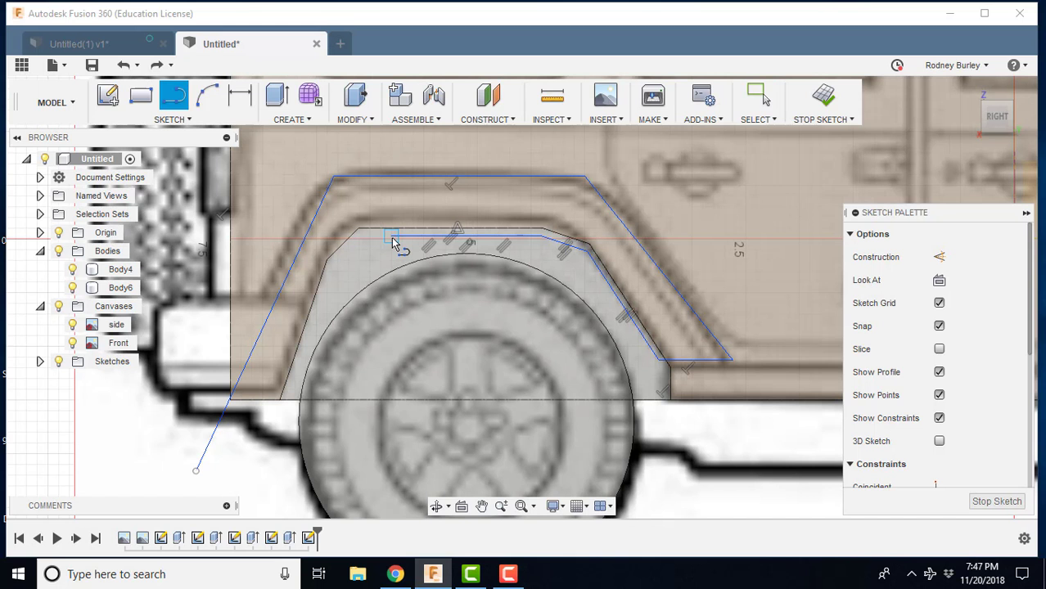
click(392, 240)
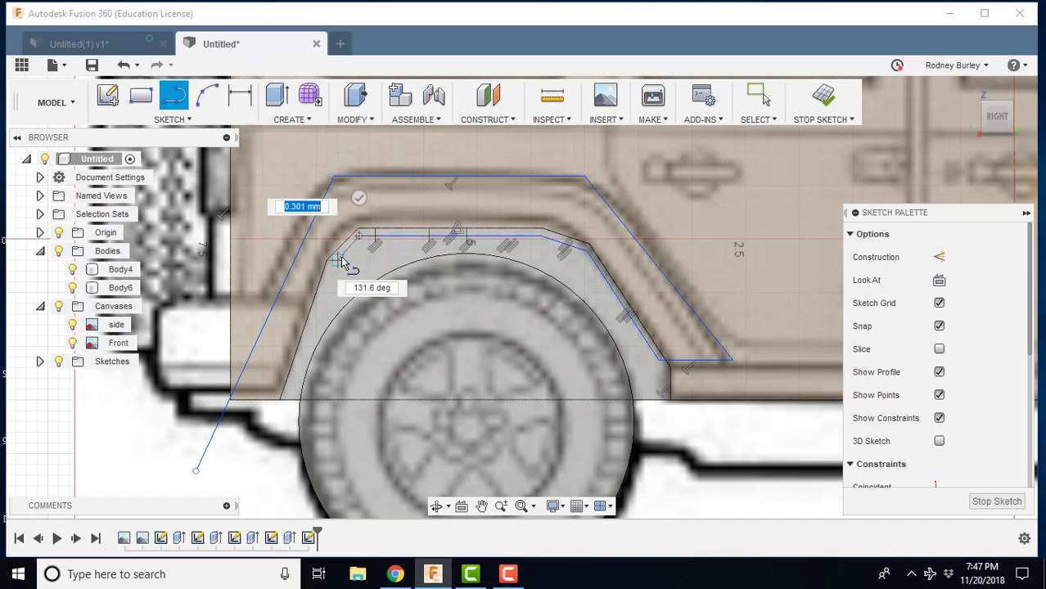
click(339, 260)
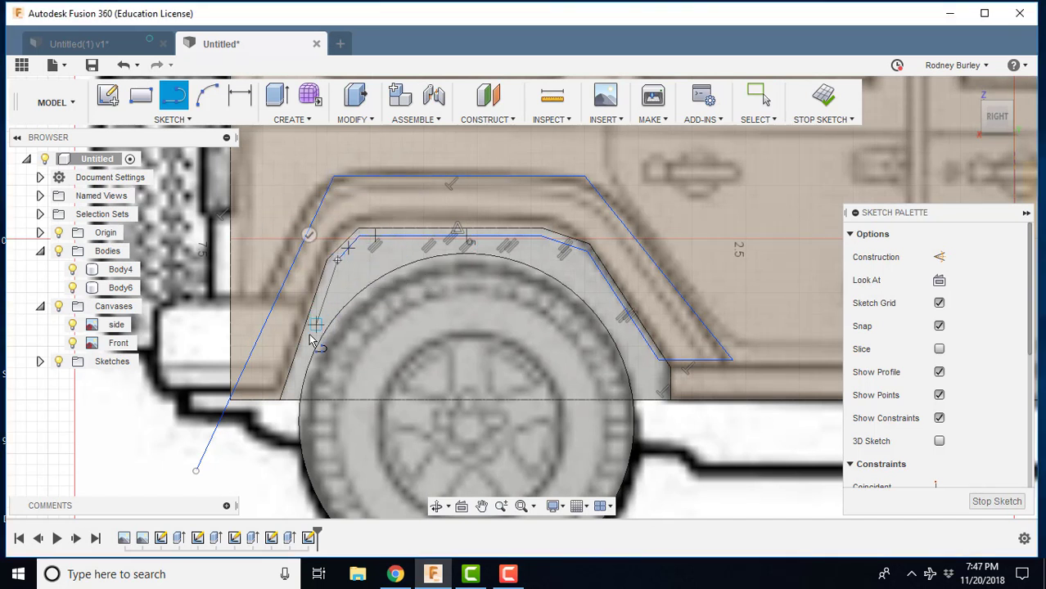
click(279, 417)
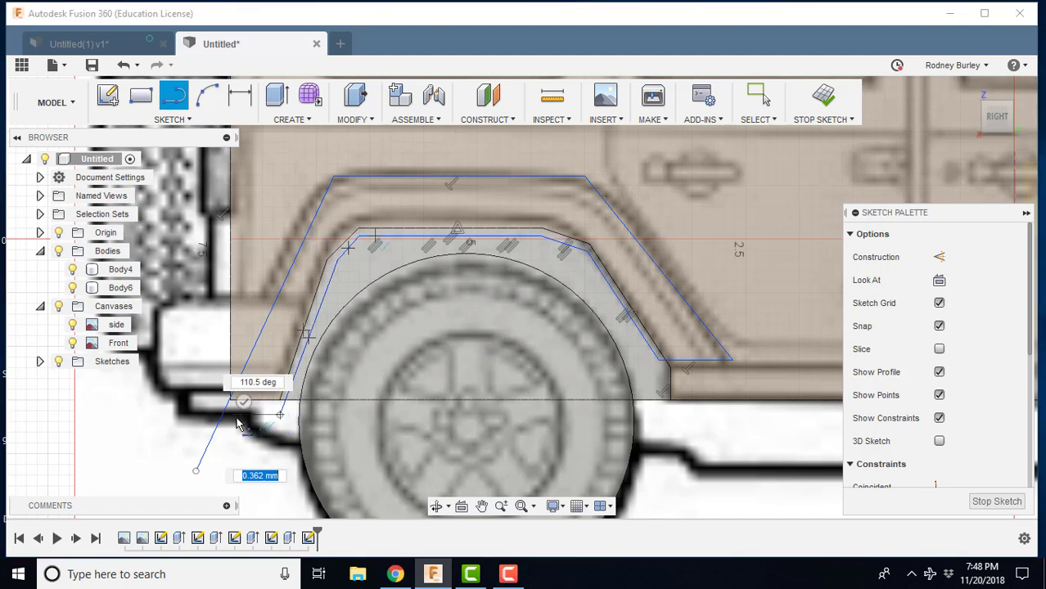
click(223, 417)
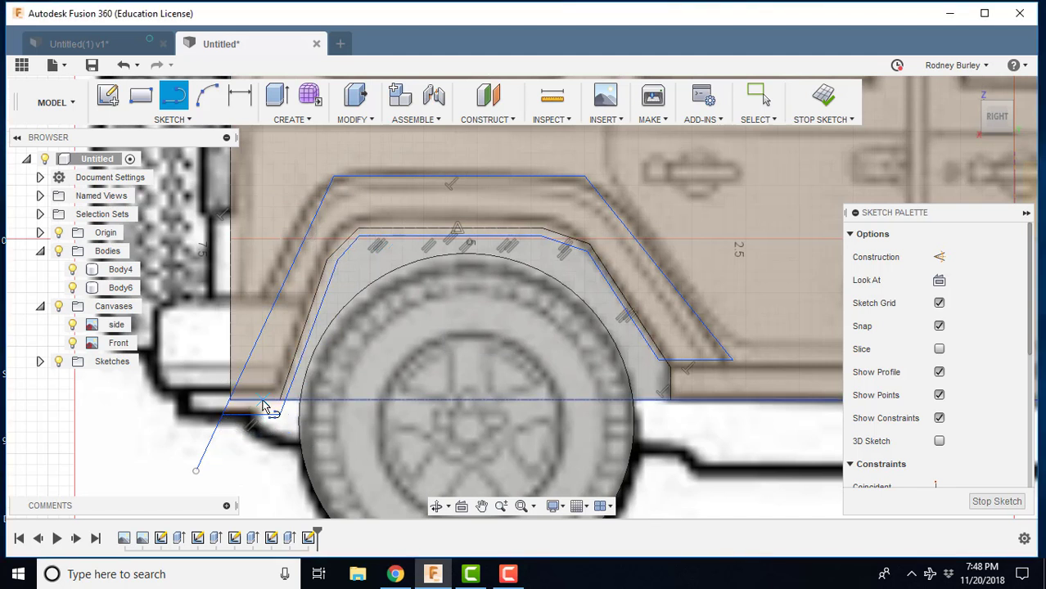
Press Pull the closed rear flare profile 0.50 mm outward from the body, with the operation set to Join
right_click(289, 344)
click(346, 324)
click(362, 243)
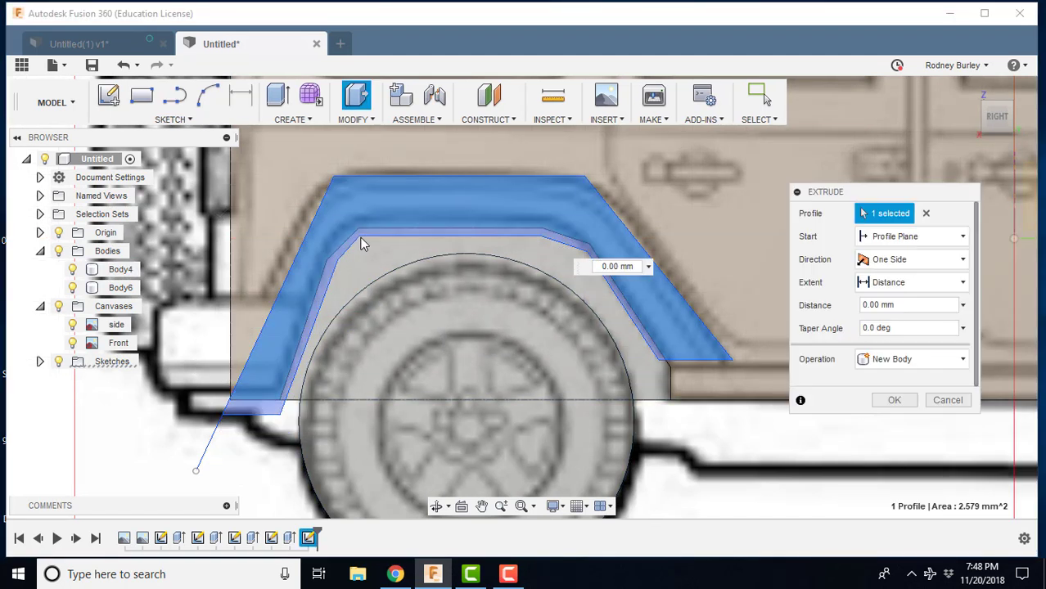
scroll(364, 239, down, 5)
shift+middle_drag(368, 233, 465, 228)
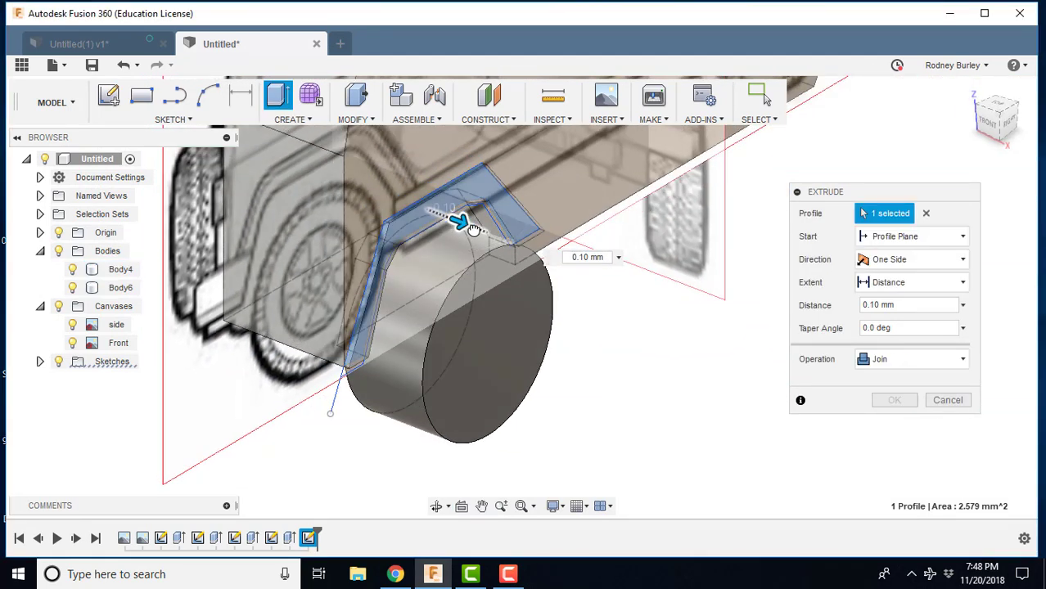
drag(473, 229, 482, 232)
Increase the rear fender flare's extrusion distance to 0.80 mm, judged against the front canvas, and create it as a new body
click(992, 131)
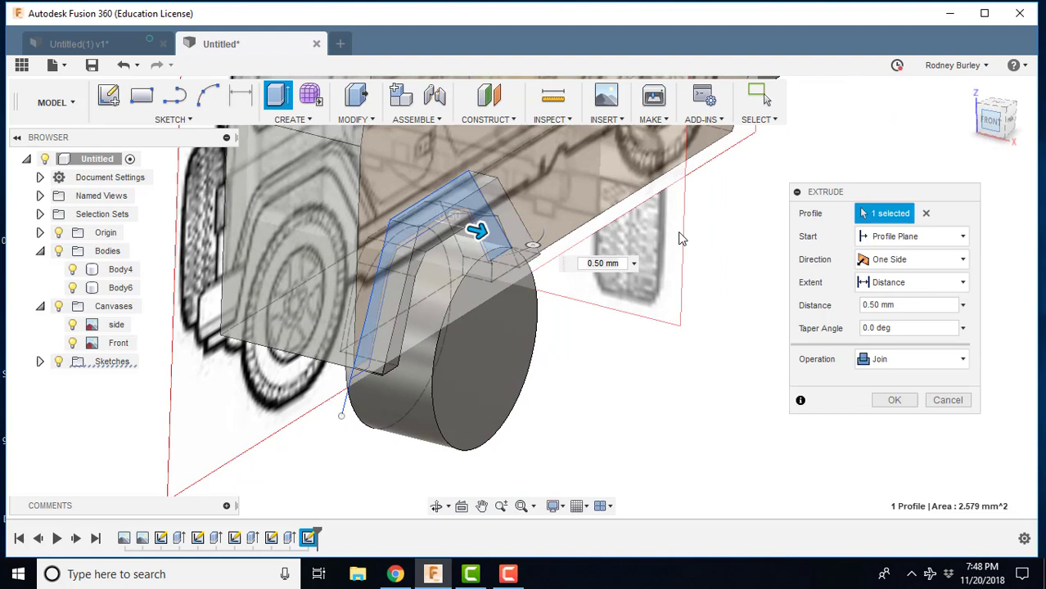
drag(475, 237, 482, 234)
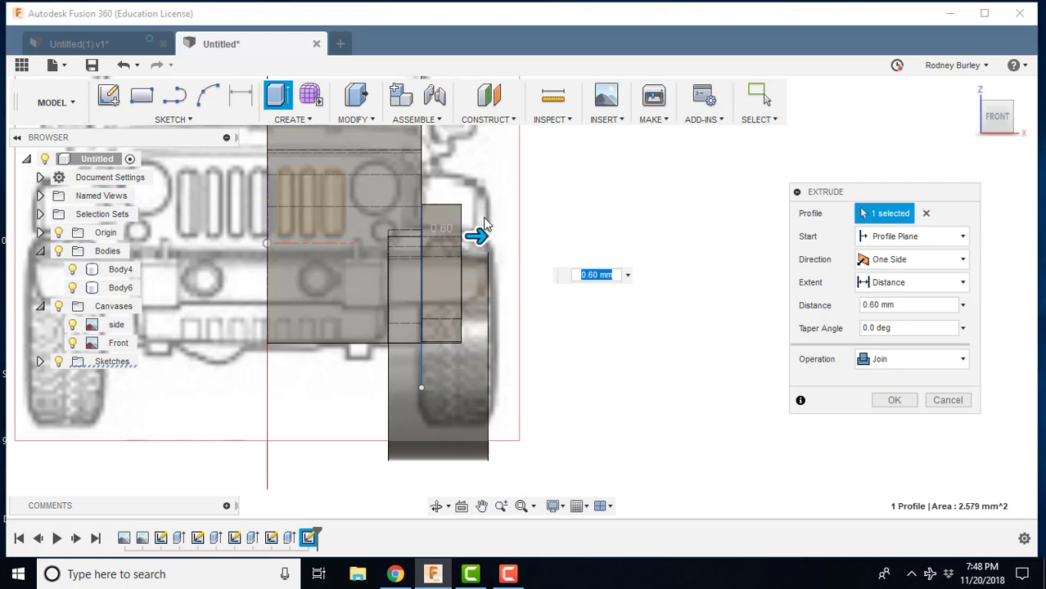
drag(478, 237, 489, 235)
shift+middle_drag(490, 236, 535, 244)
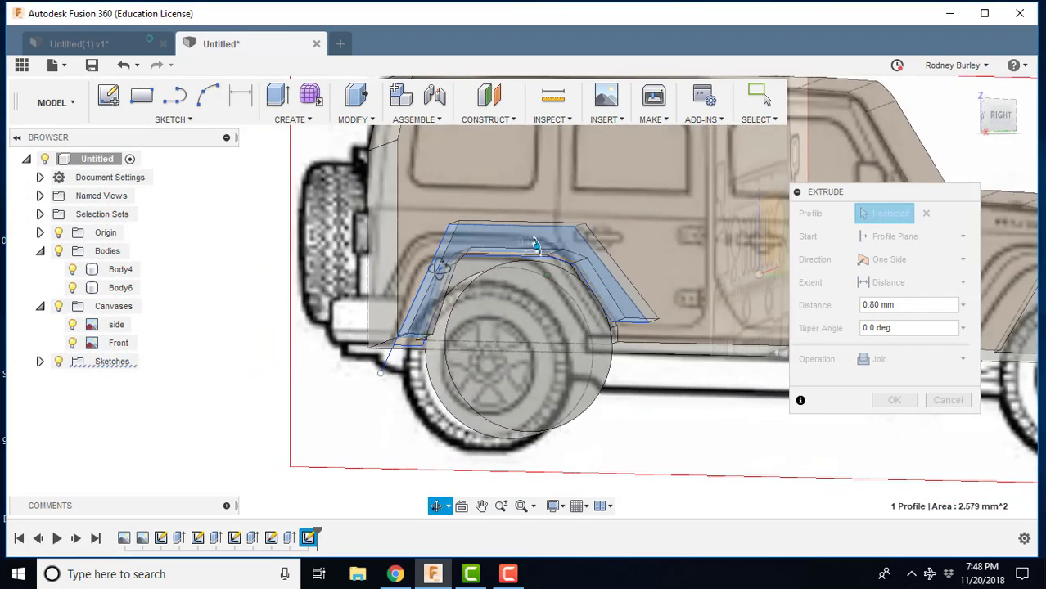
shift+middle_drag(440, 268, 434, 267)
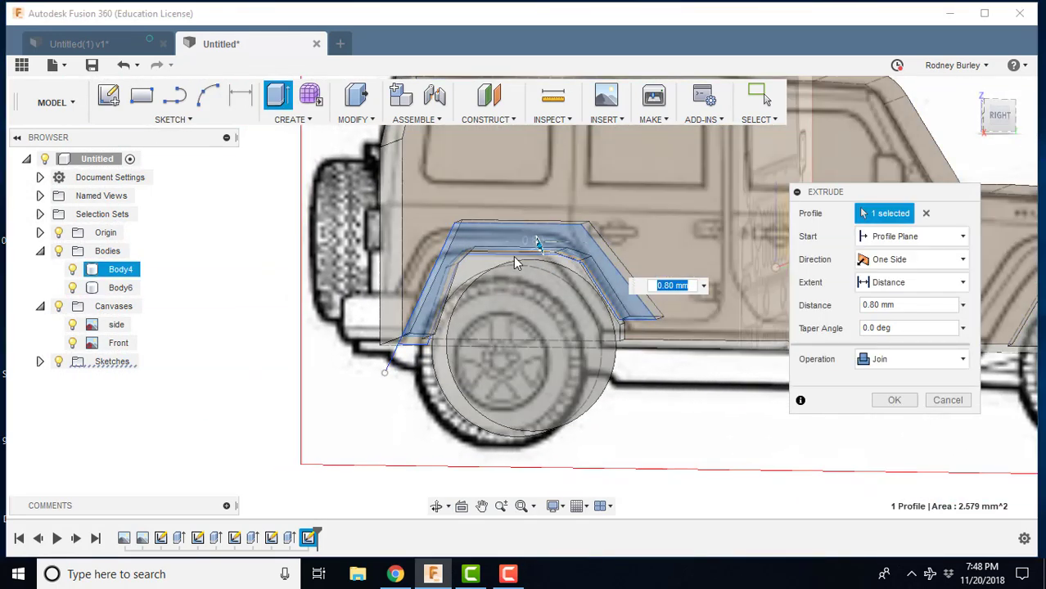
shift+middle_drag(516, 262, 505, 315)
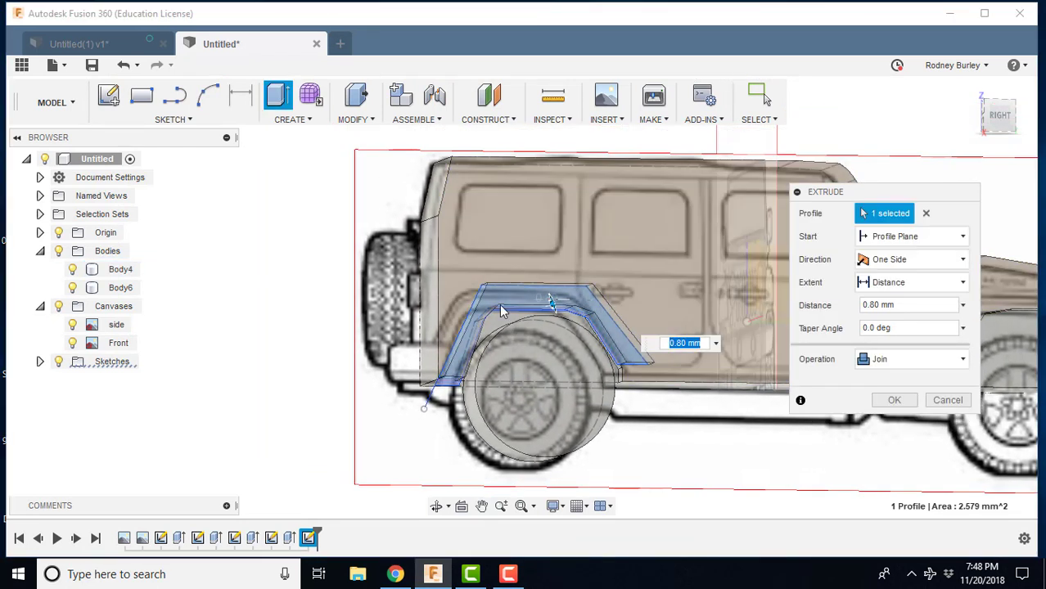
click(898, 357)
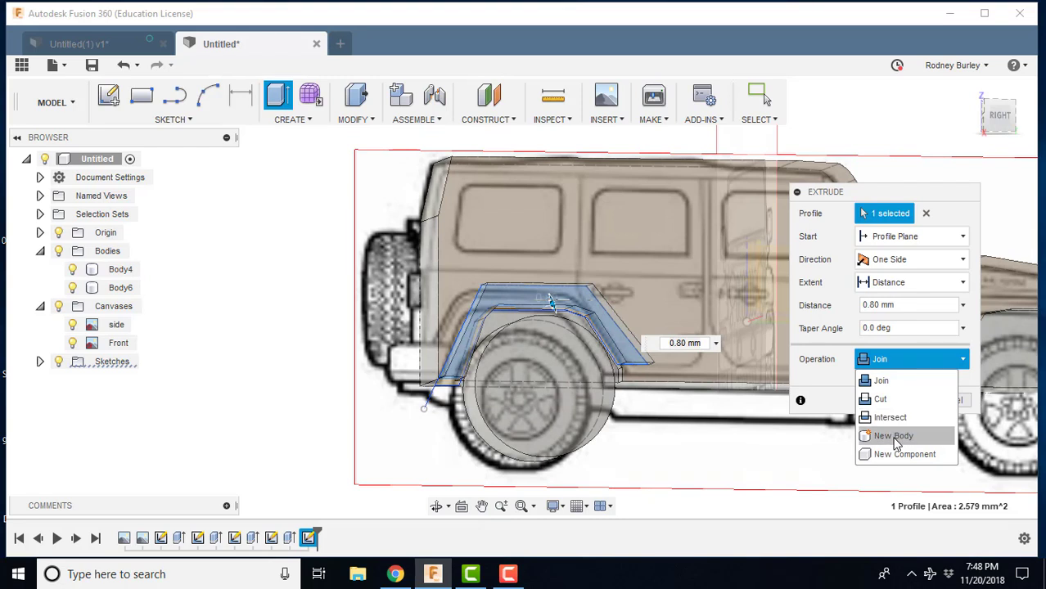
click(893, 435)
click(905, 405)
Examine how the rear flare, wheel and Jeep body sit as separate bodies, viewing the model from the back and side
shift+middle_drag(688, 337, 393, 227)
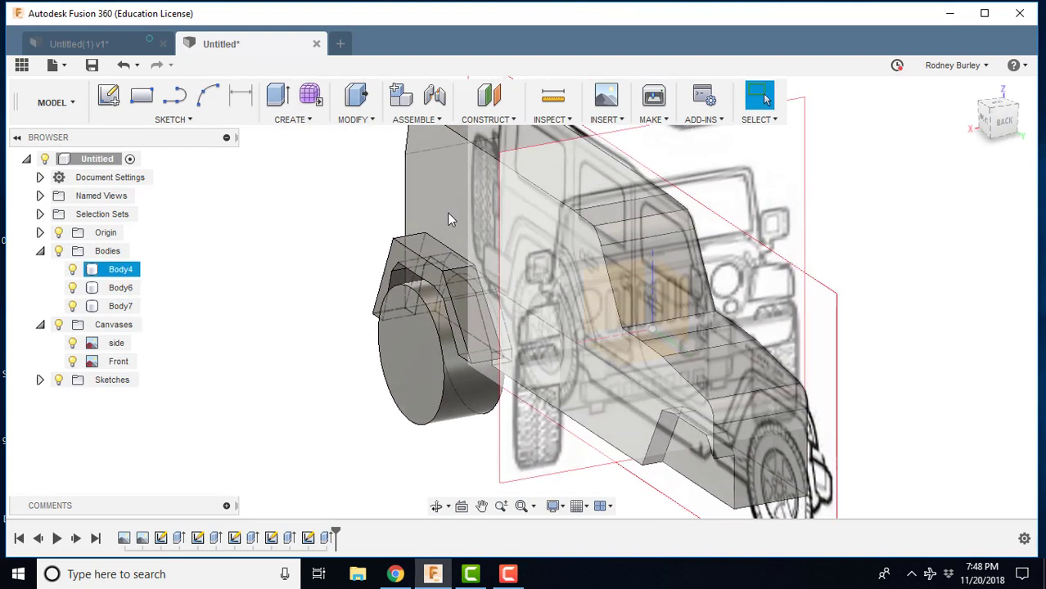
click(807, 215)
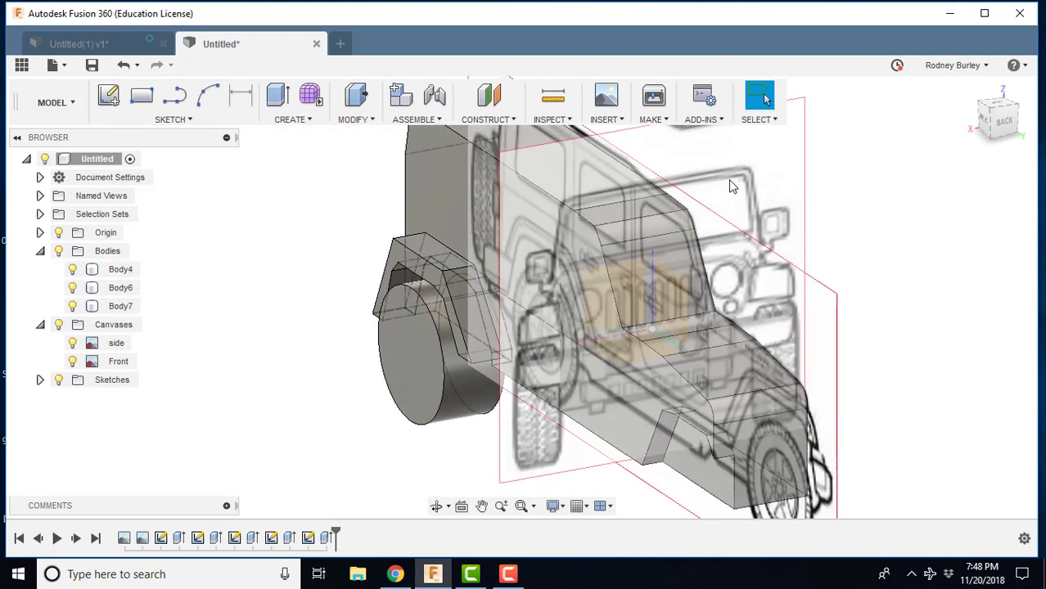
shift+middle_drag(733, 187, 534, 248)
click(477, 334)
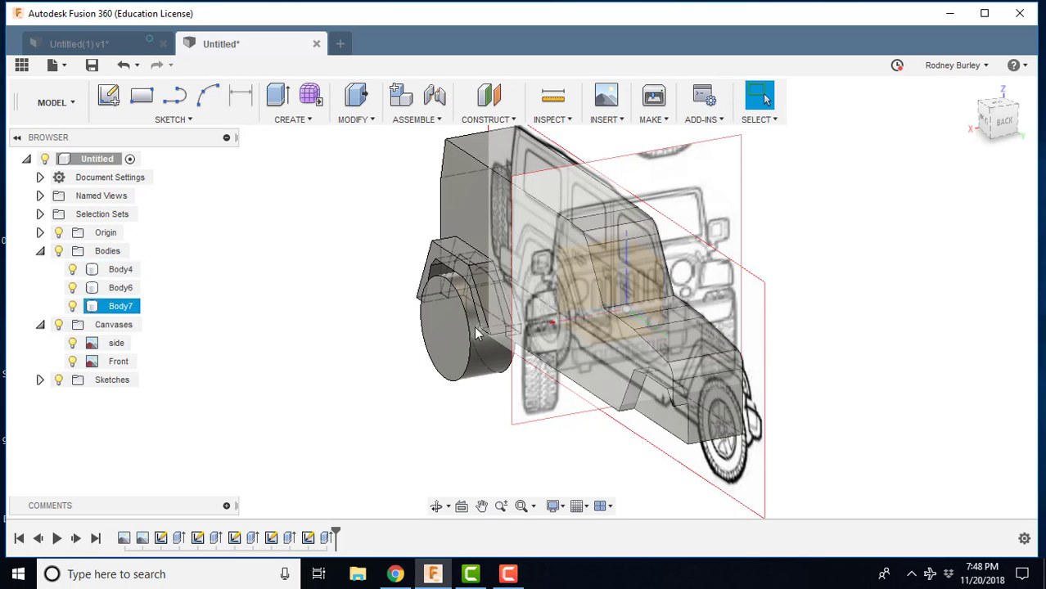
click(452, 302)
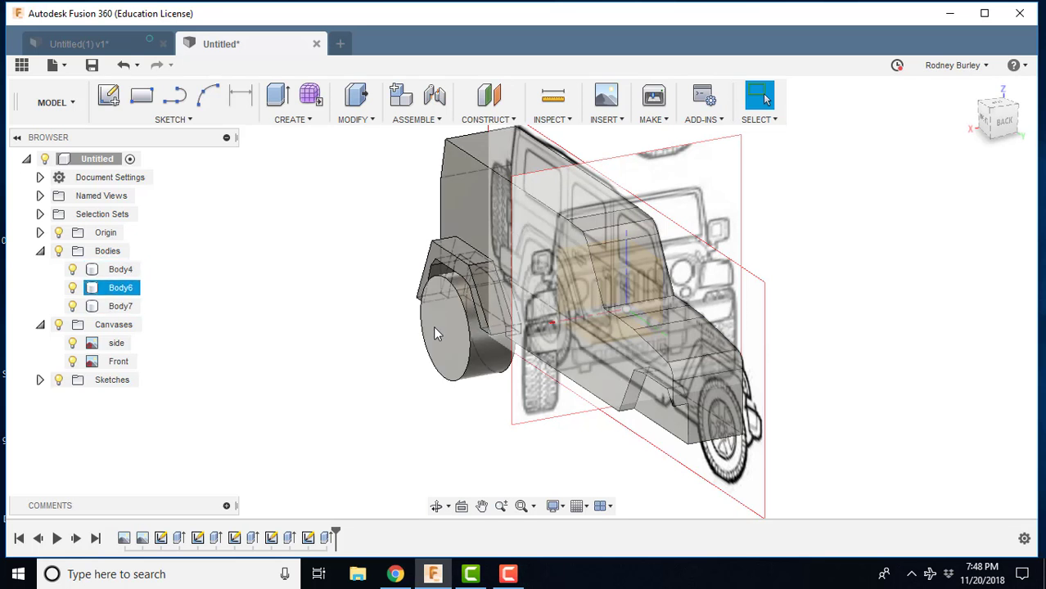
key(Escape)
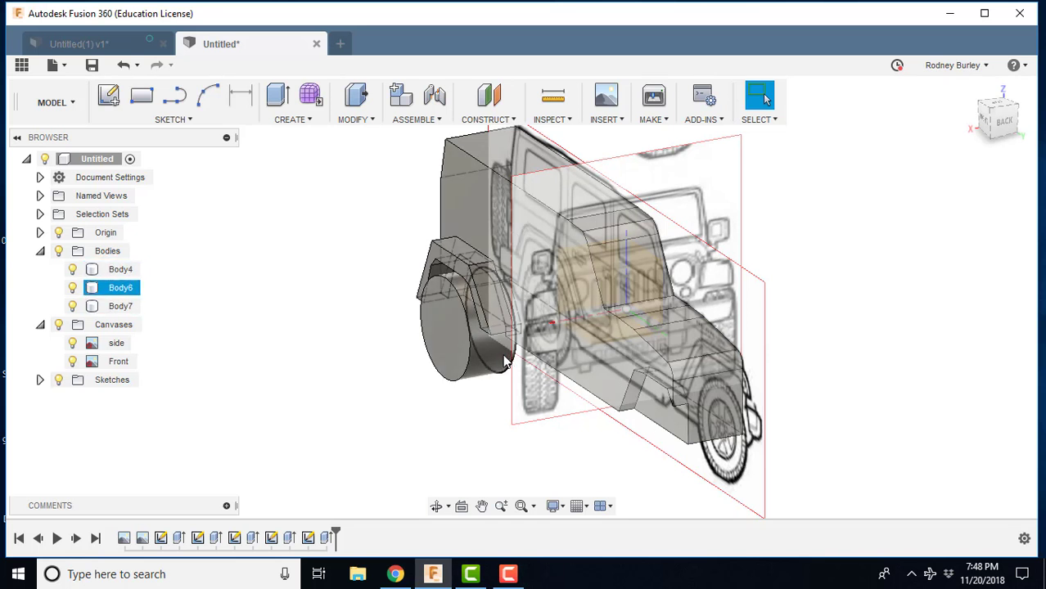
shift+middle_drag(504, 360, 602, 357)
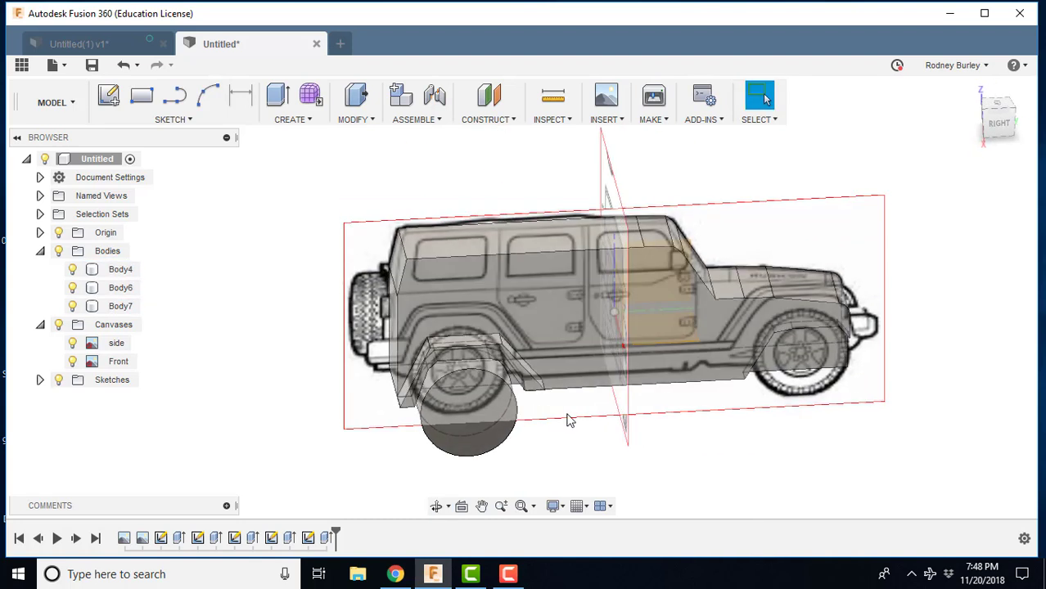
shift+middle_drag(571, 420, 489, 405)
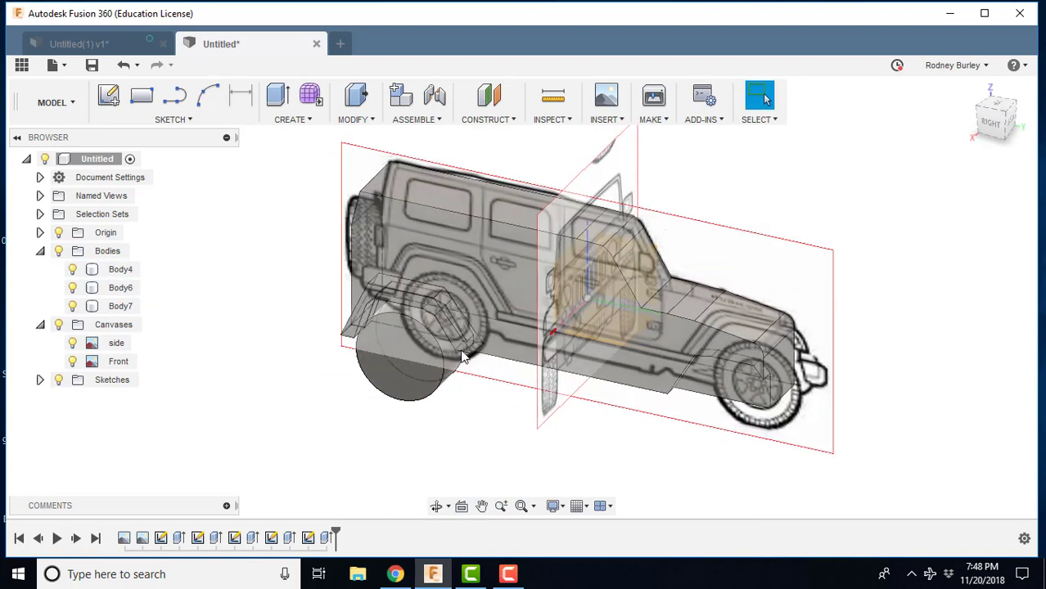
shift+middle_drag(556, 301, 523, 318)
middle_drag(656, 314, 647, 313)
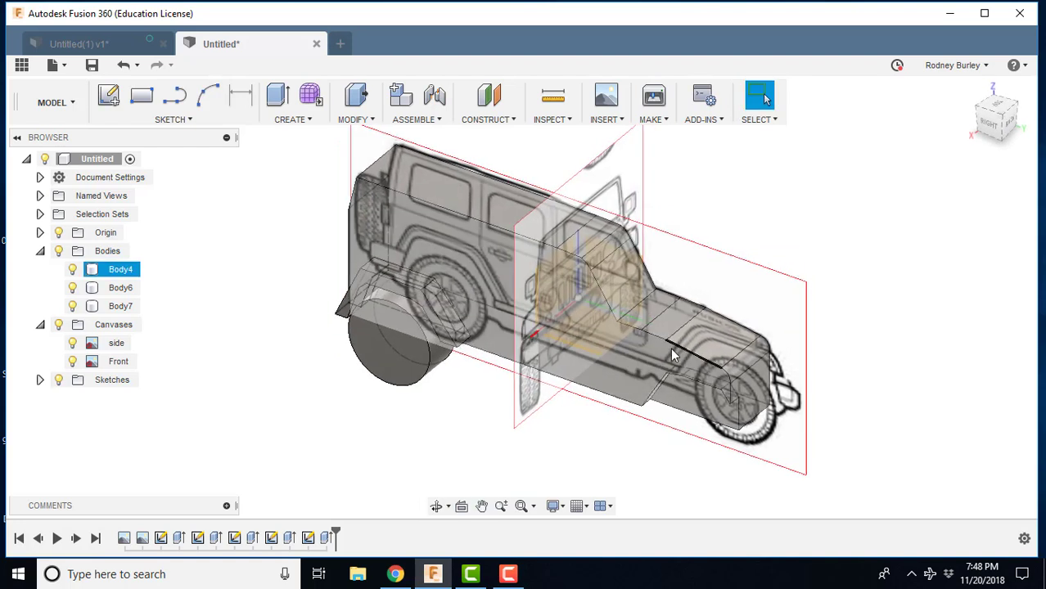
key(Escape)
click(1010, 127)
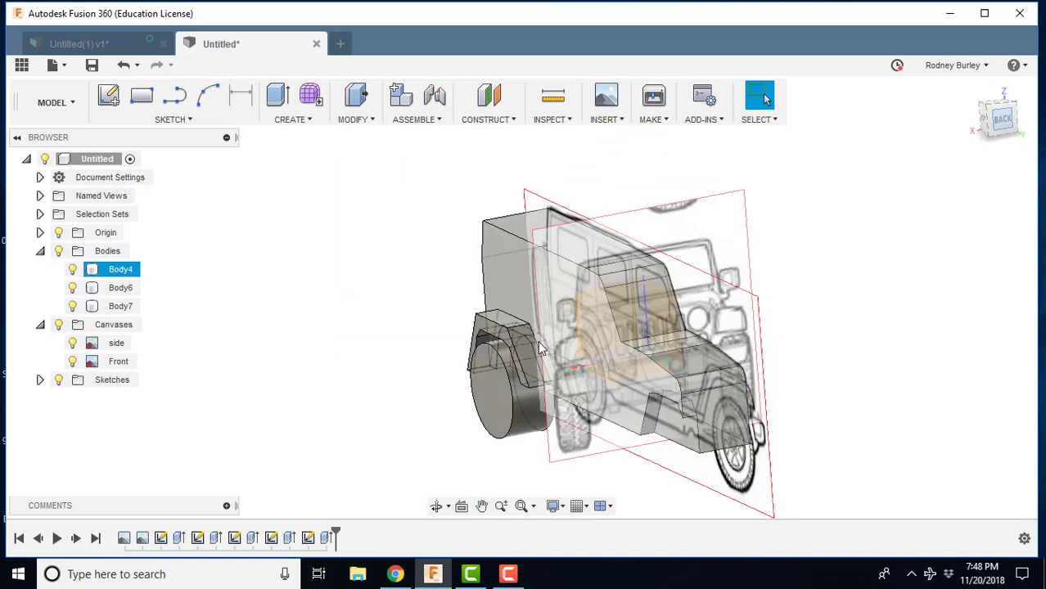